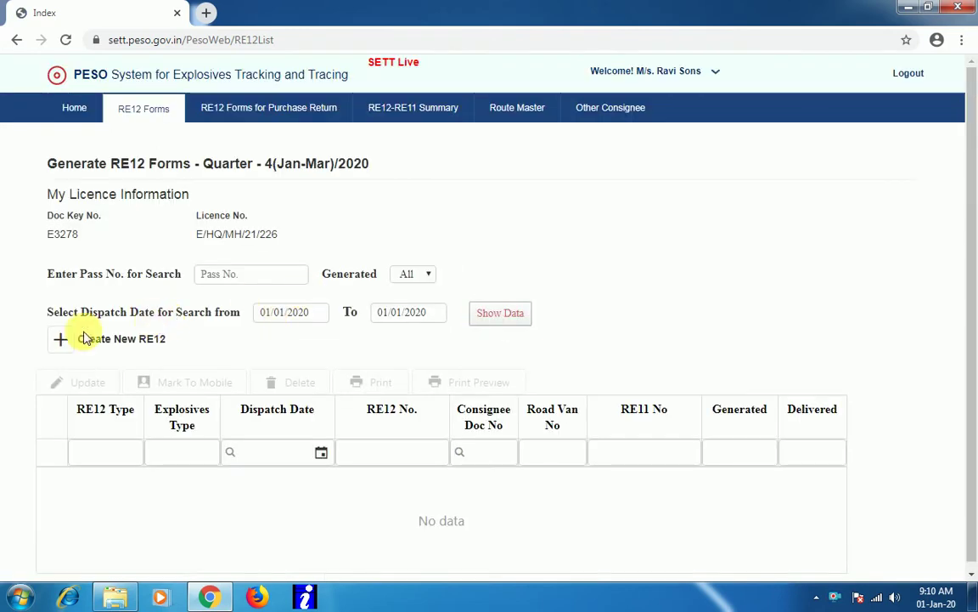
Step: Start a new RE-12 and list pending RE-11 indents searched from 01/12/2019
click(61, 339)
click(60, 321)
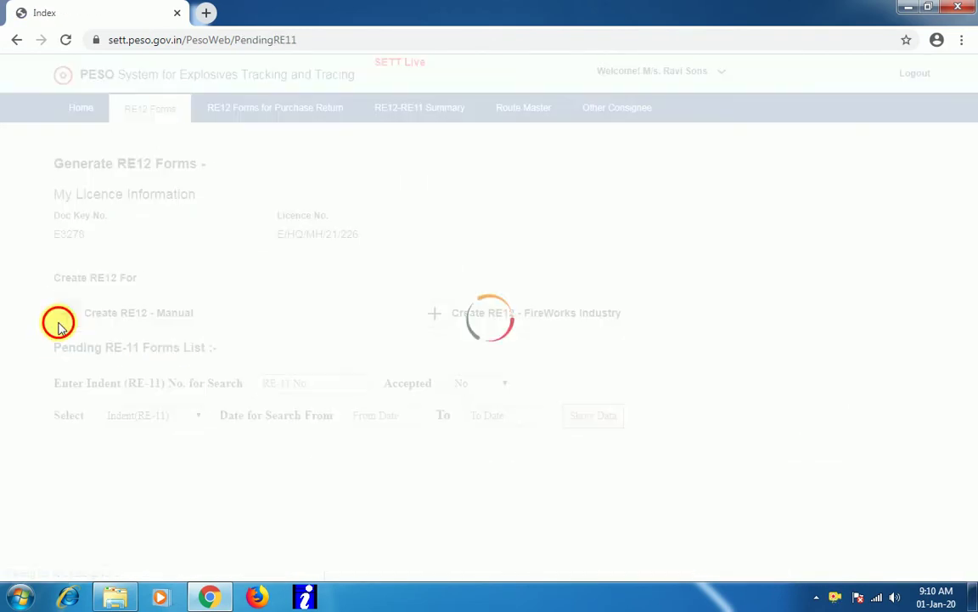
scroll(331, 248, down, 1)
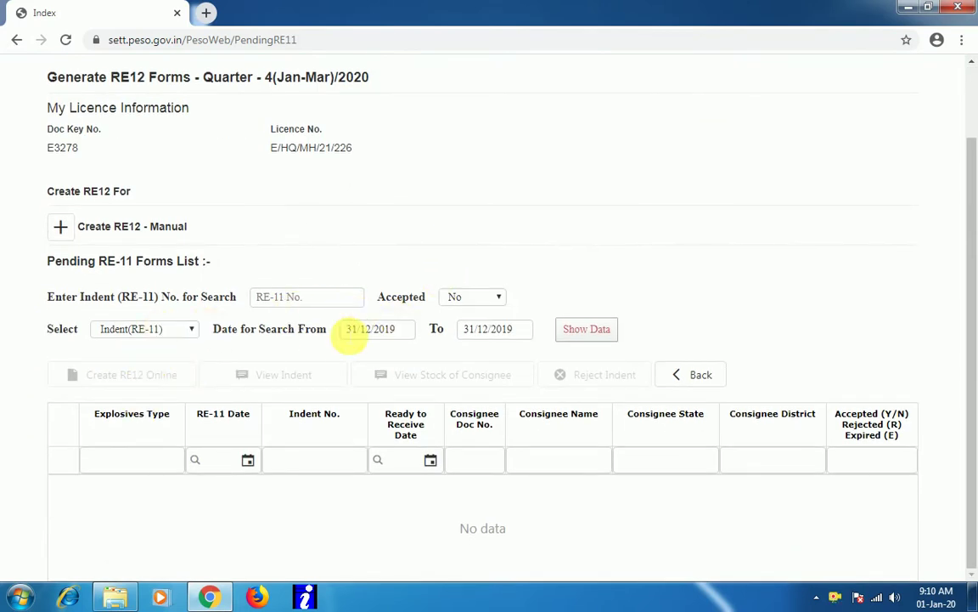
click(353, 331)
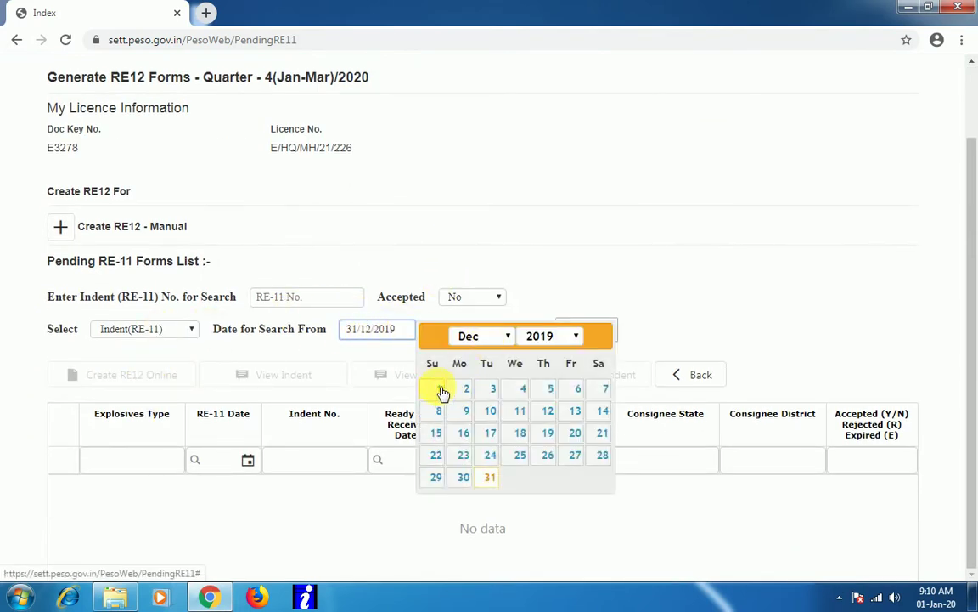
click(443, 393)
click(585, 331)
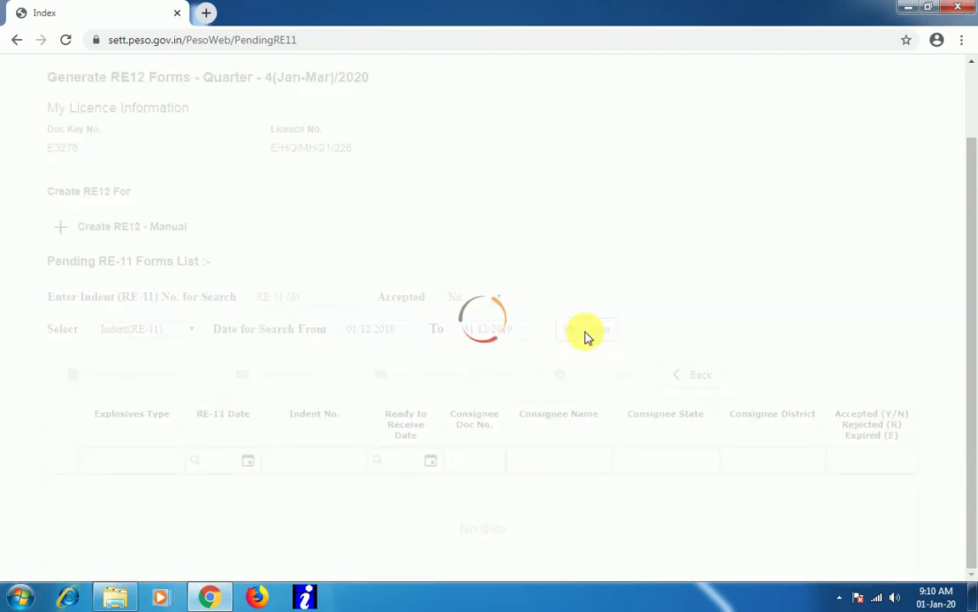
scroll(585, 308, down, 3)
scroll(868, 383, down, 1)
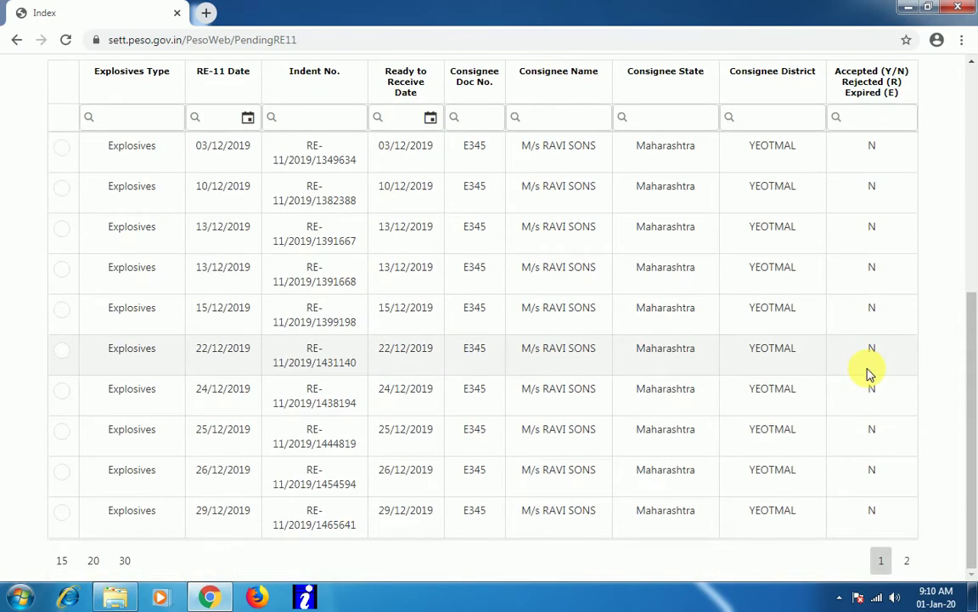
scroll(868, 373, up, 6)
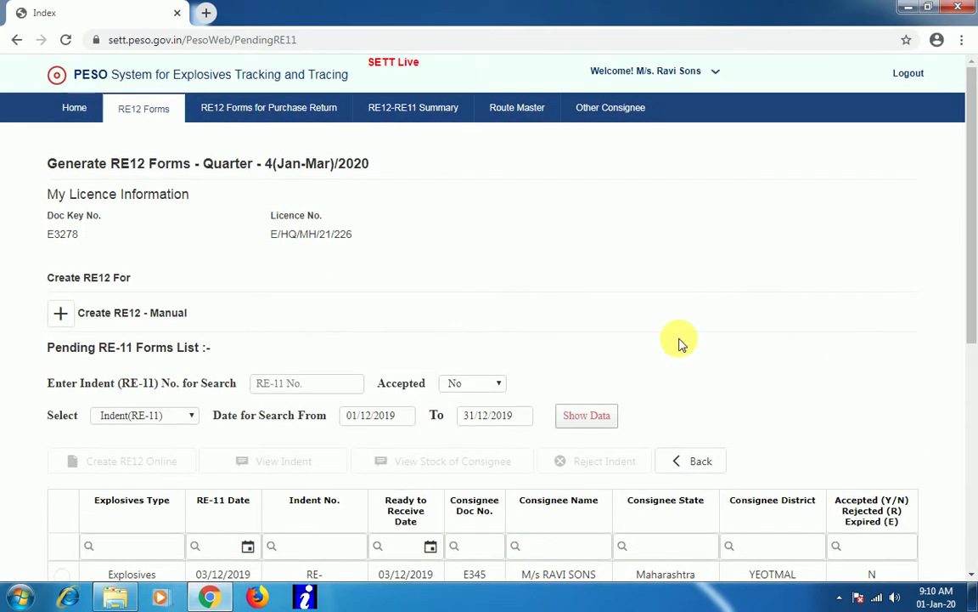
Step: Re-search pending indents from 01/11/2019 and select the 21/11/2019 indent RE-11/2019/1297877
click(370, 417)
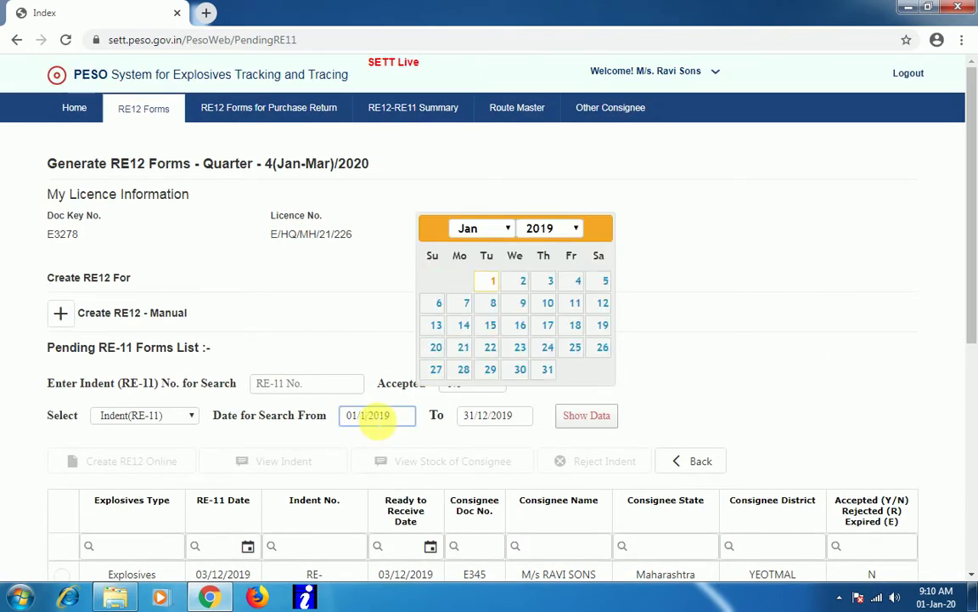
text(1)
key(Escape)
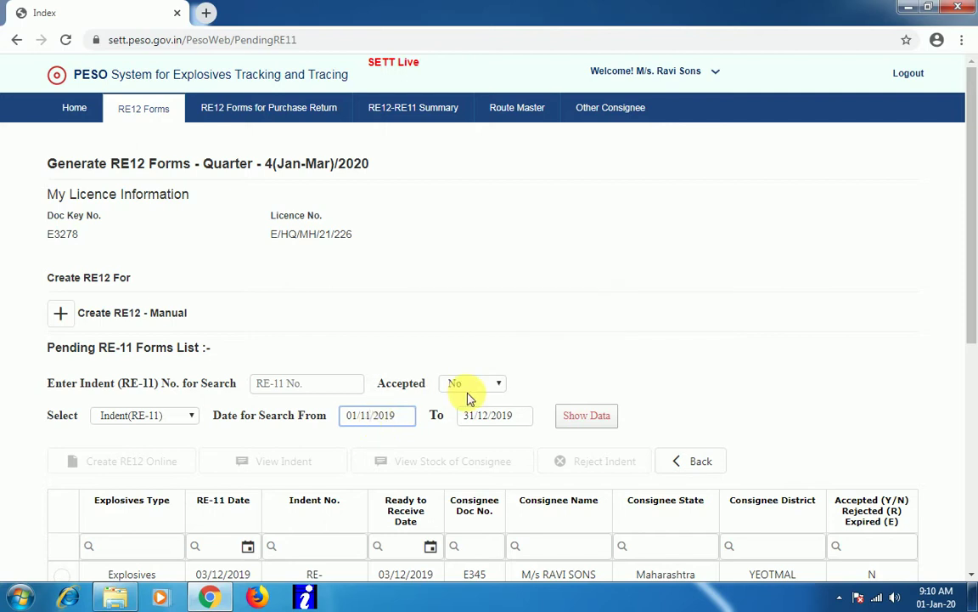
click(612, 415)
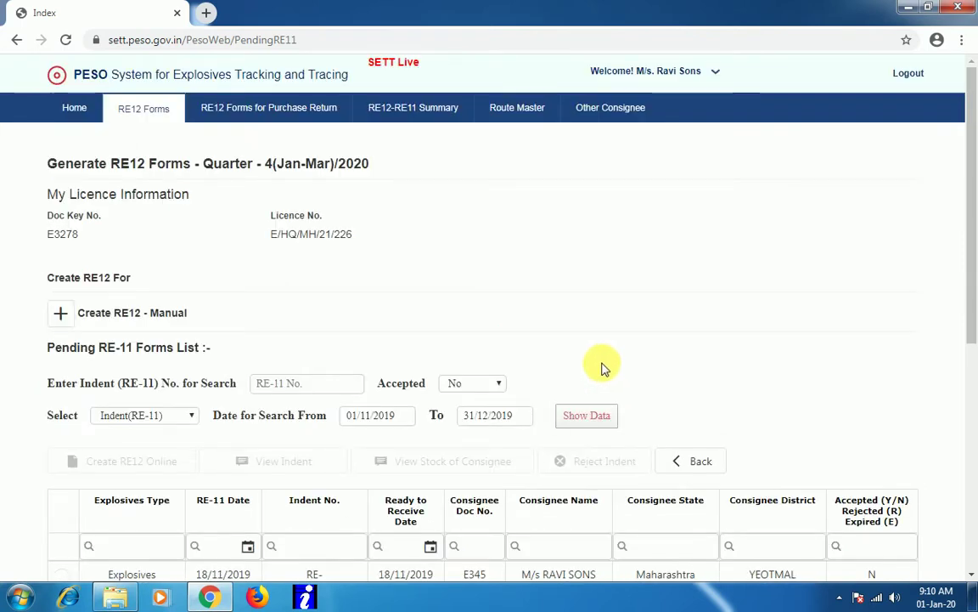
scroll(603, 369, down, 4)
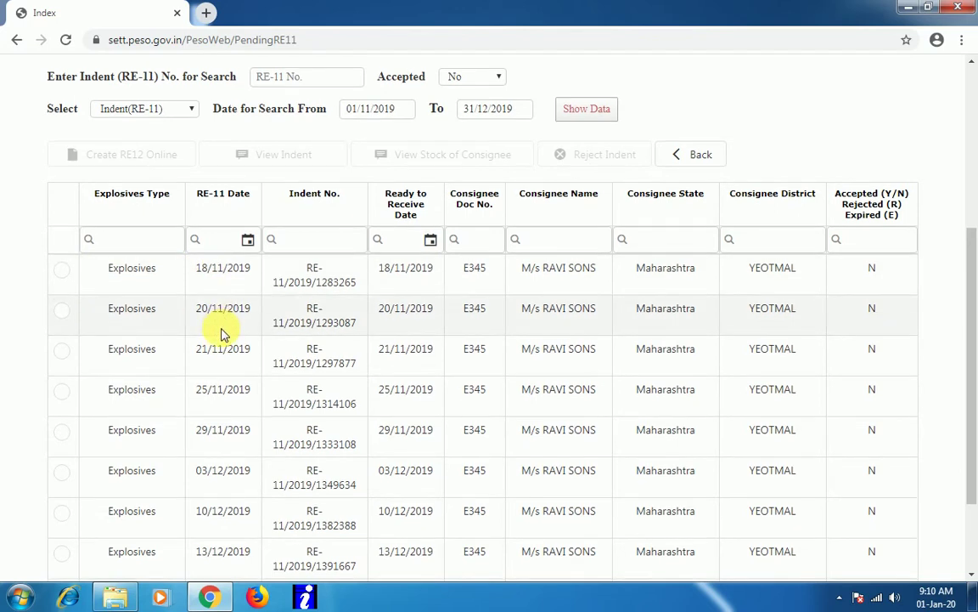
scroll(222, 327, down, 1)
click(64, 276)
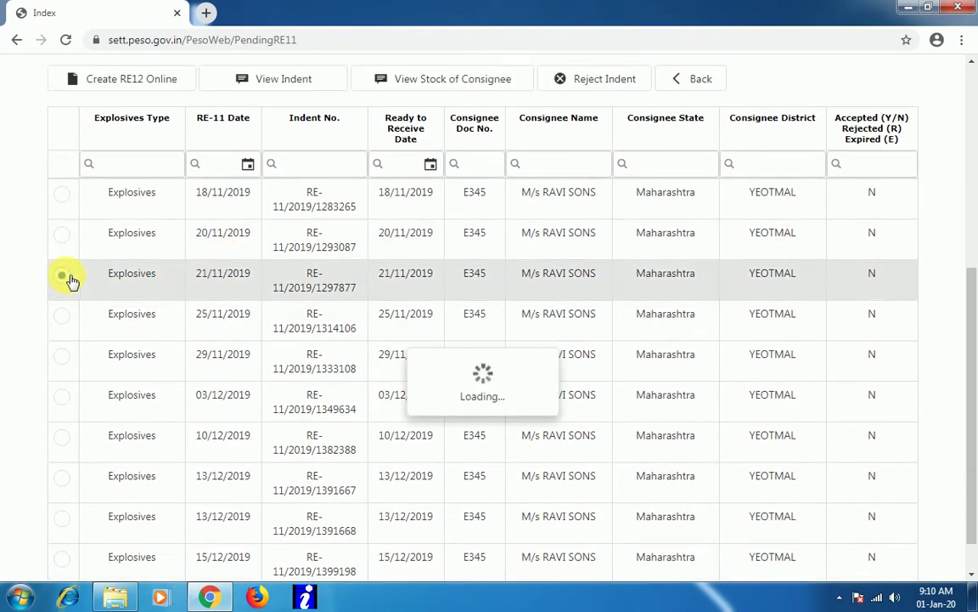
Step: Open the online RE-12 for RE-11/2019/1297877, dismiss its quantity summary, then go Back
scroll(288, 399, up, 2)
click(134, 232)
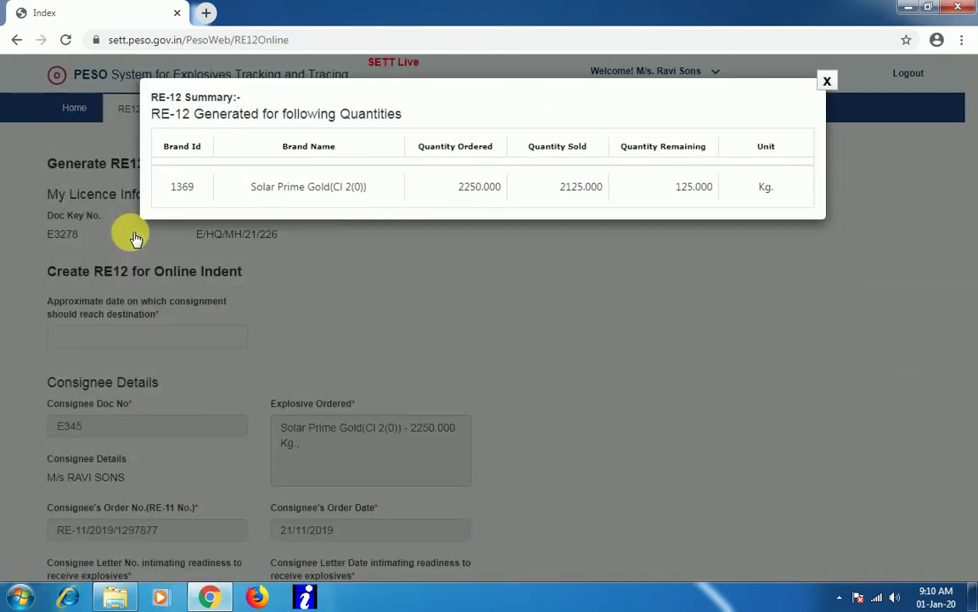
click(828, 85)
scroll(400, 321, down, 4)
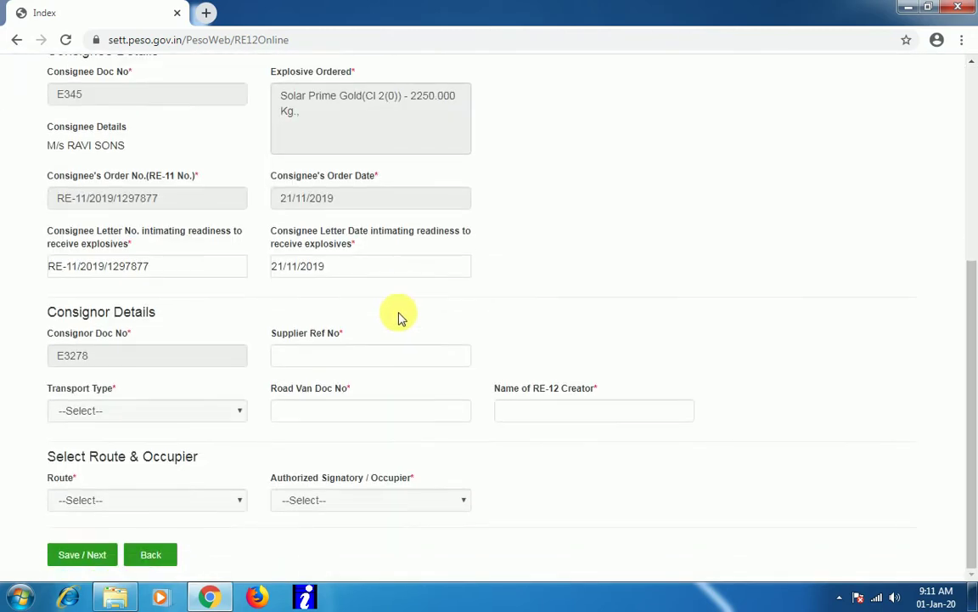
click(145, 558)
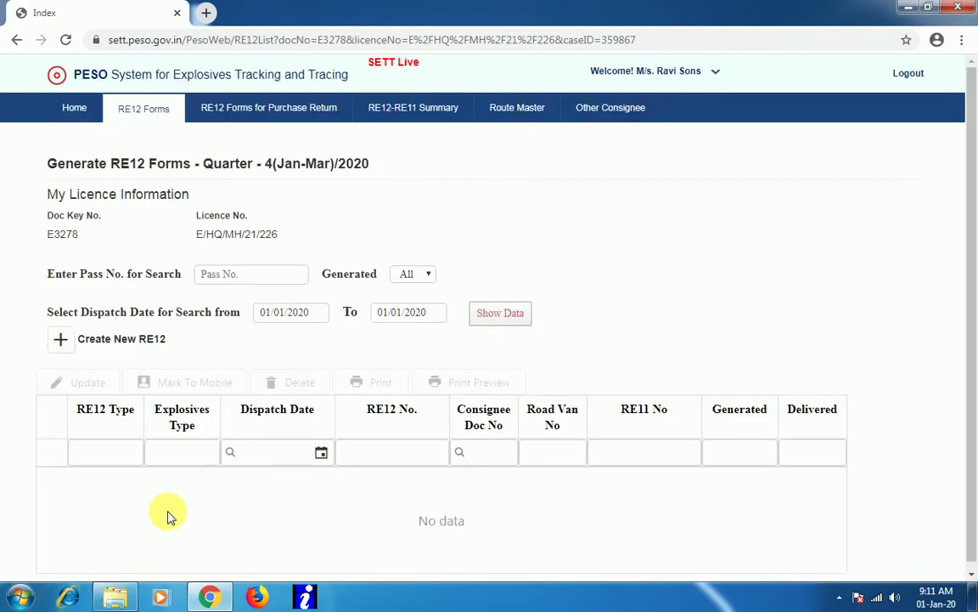
click(284, 313)
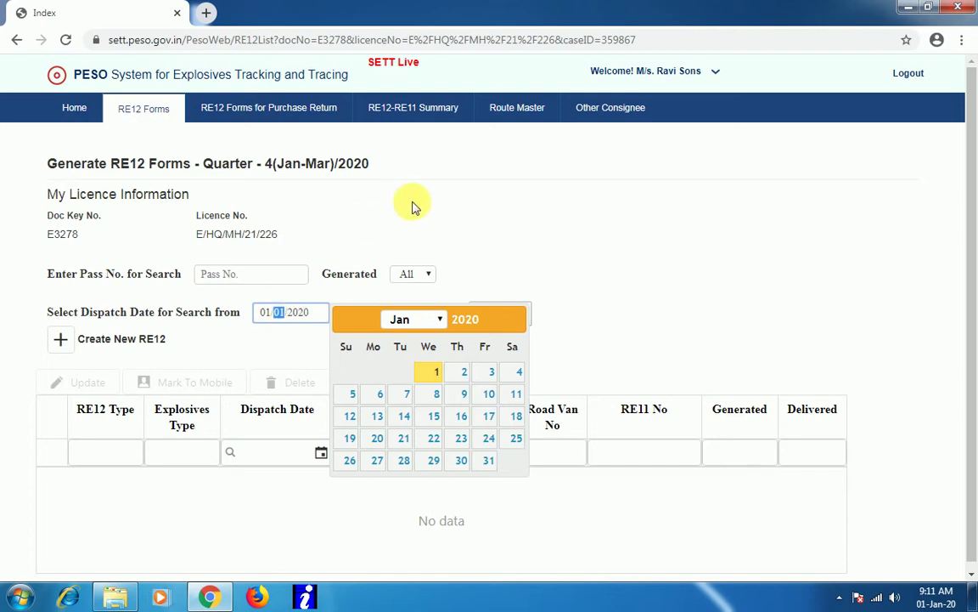
click(417, 319)
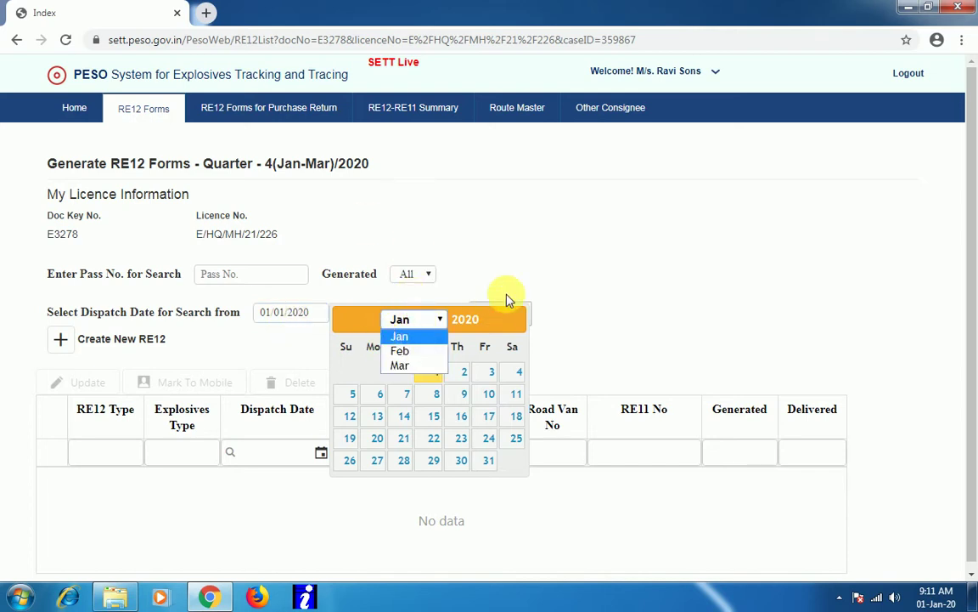
click(399, 216)
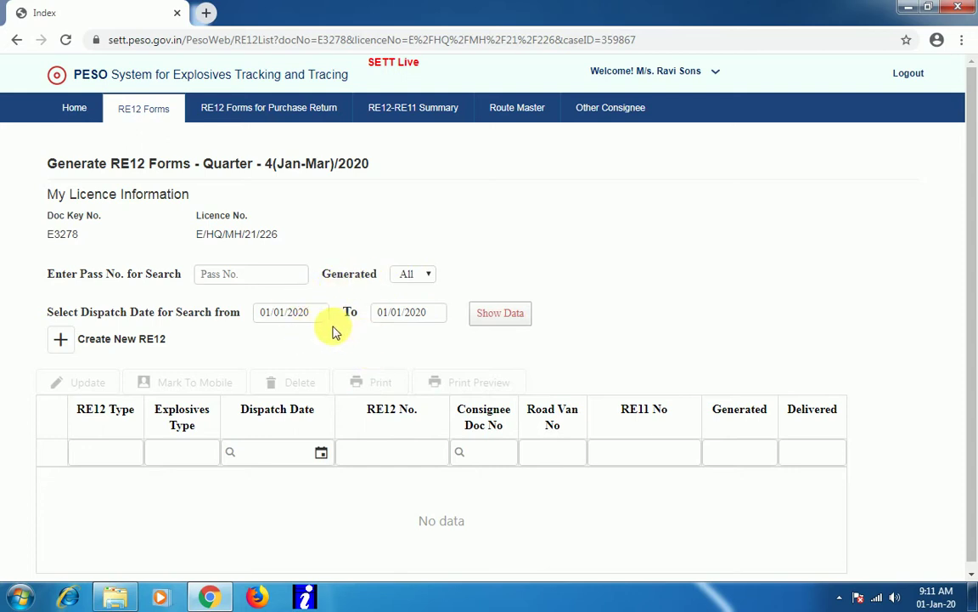
click(292, 313)
click(399, 321)
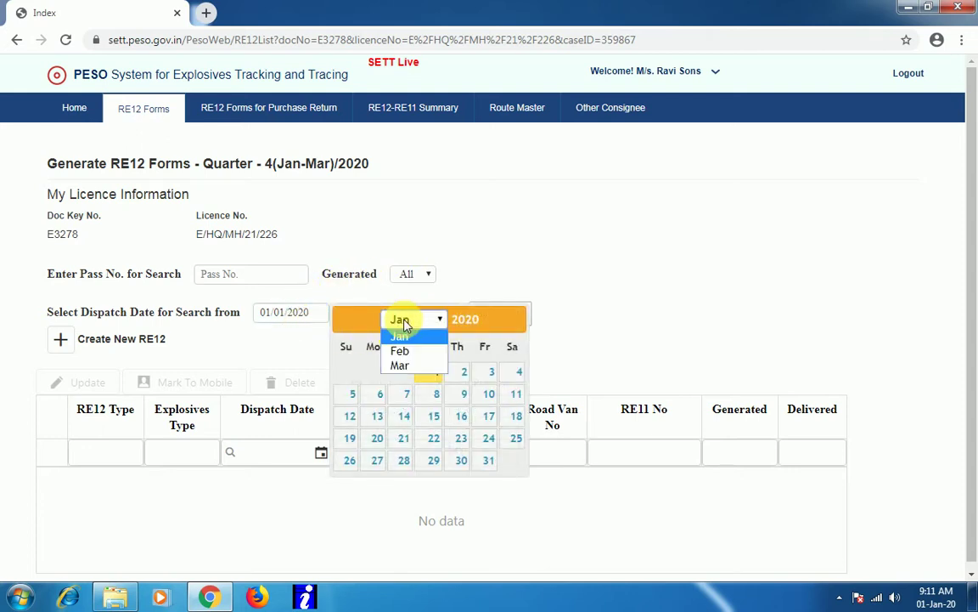
click(399, 333)
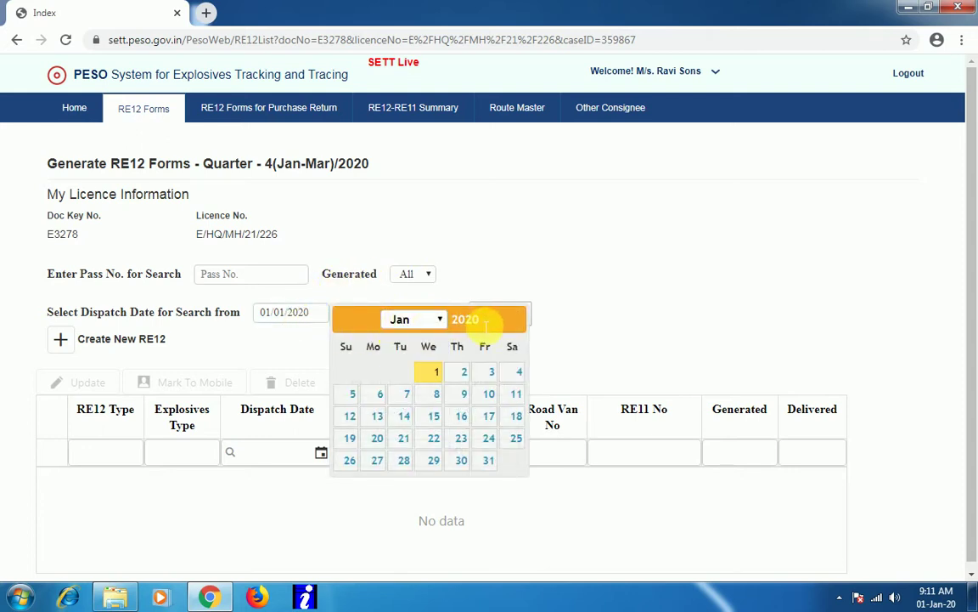
click(135, 109)
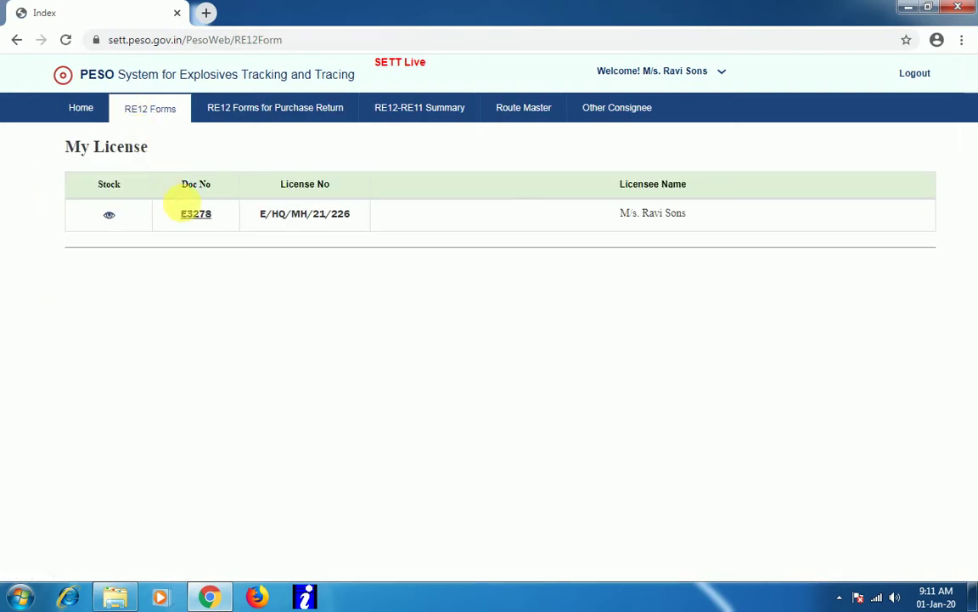
click(203, 220)
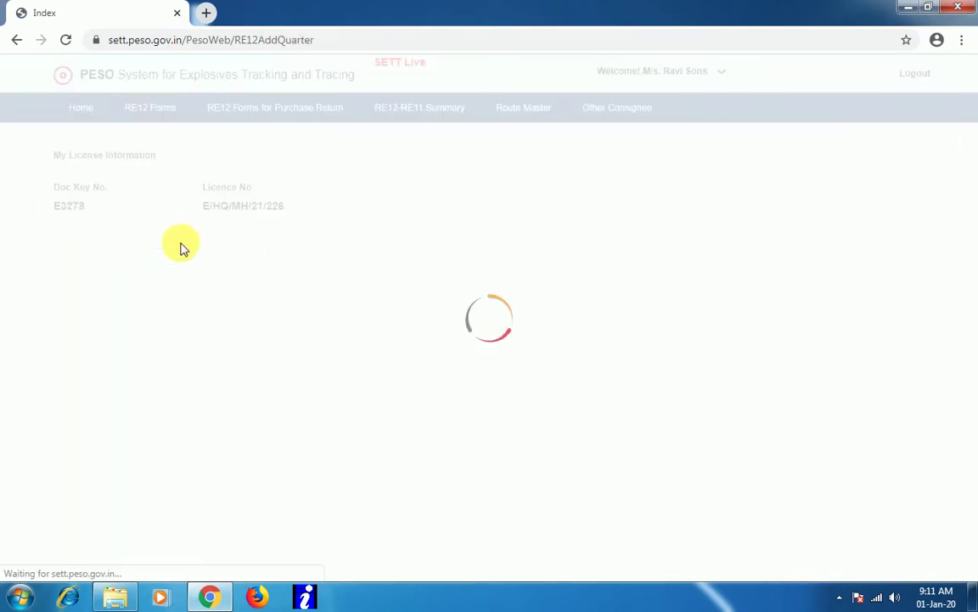
click(264, 311)
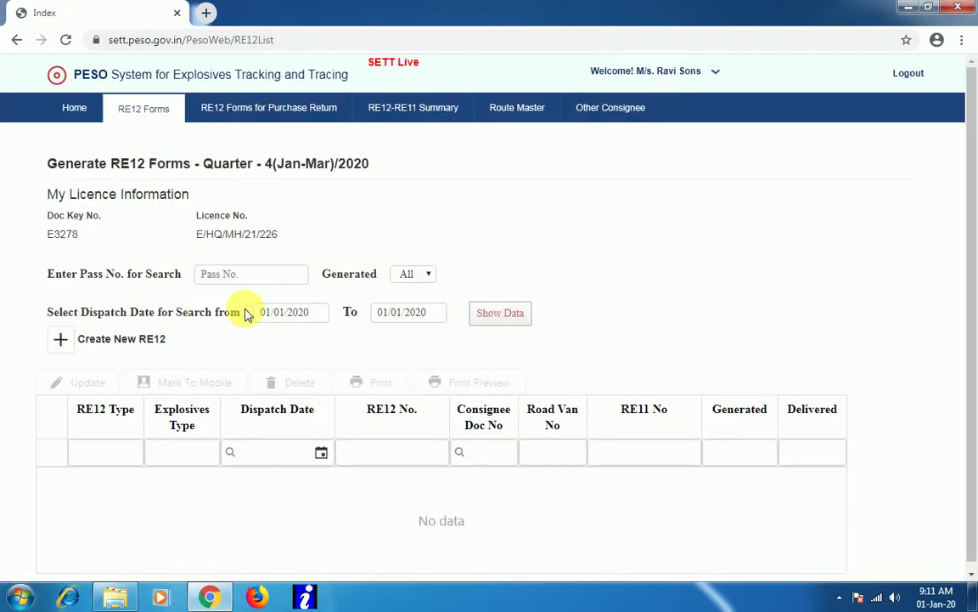
Step: Search pending indents from 01/12/2019 to 31/12/2019 and create an online RE-12 for the 03/12/2019 indent
click(314, 312)
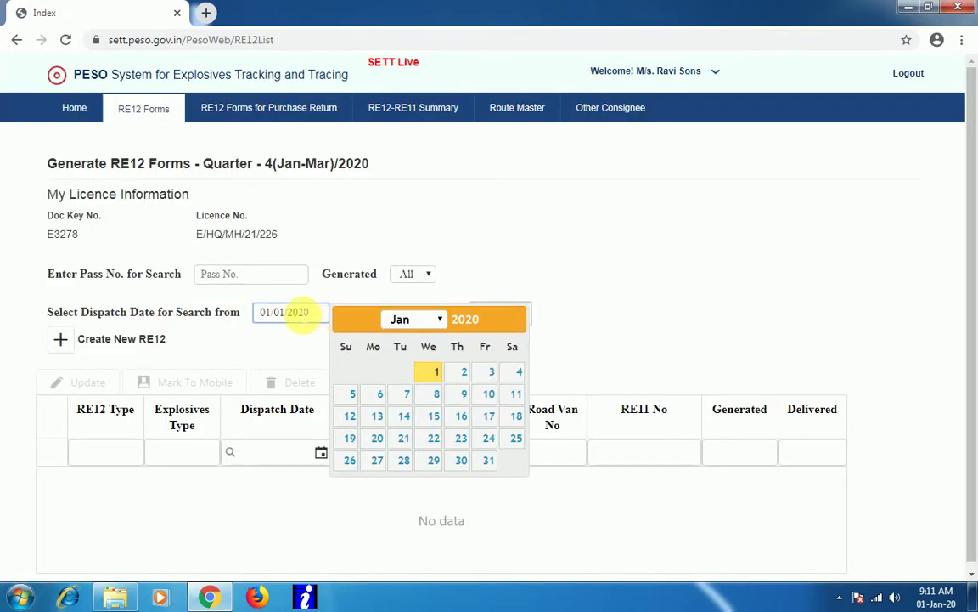
click(63, 340)
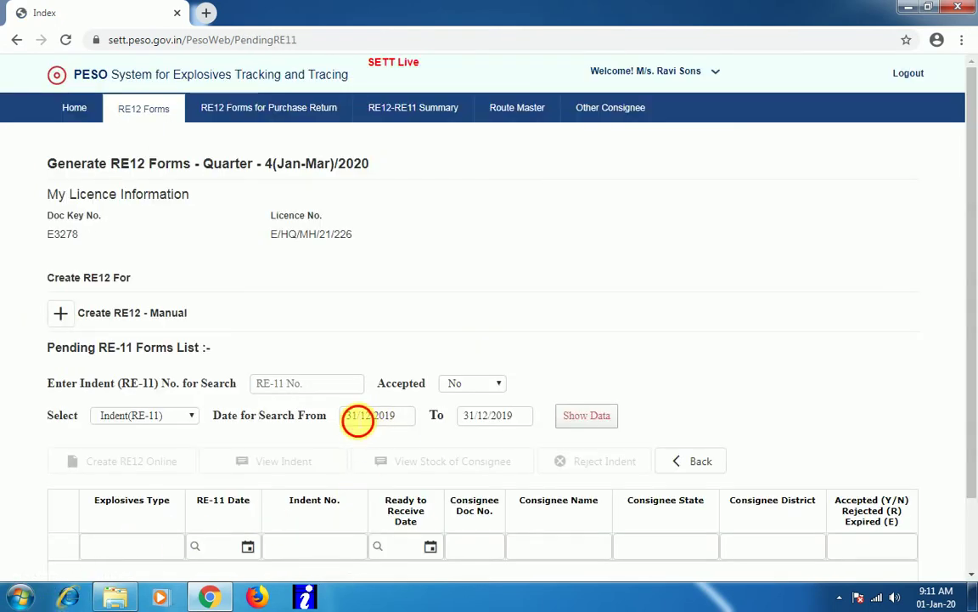
click(358, 419)
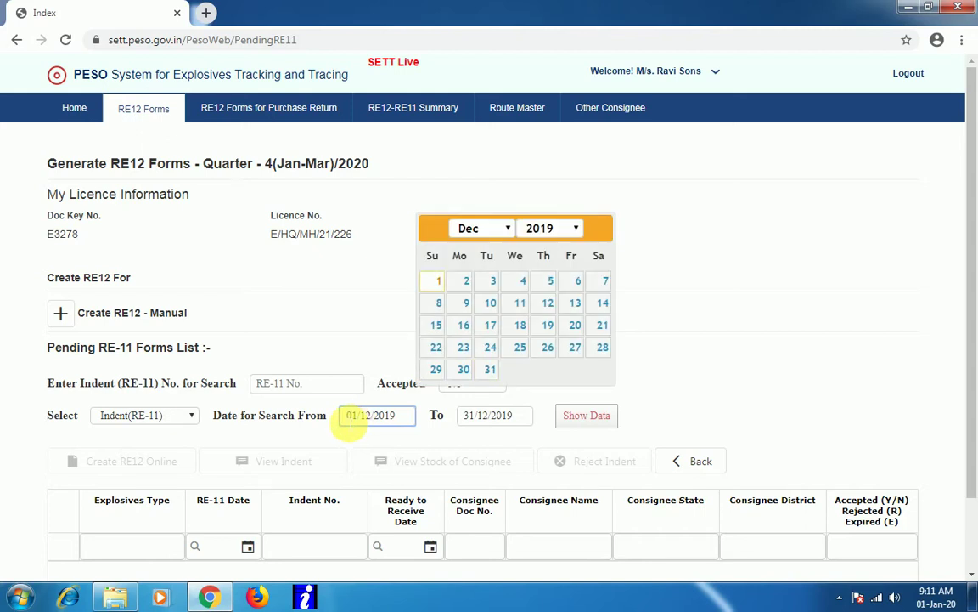
click(603, 415)
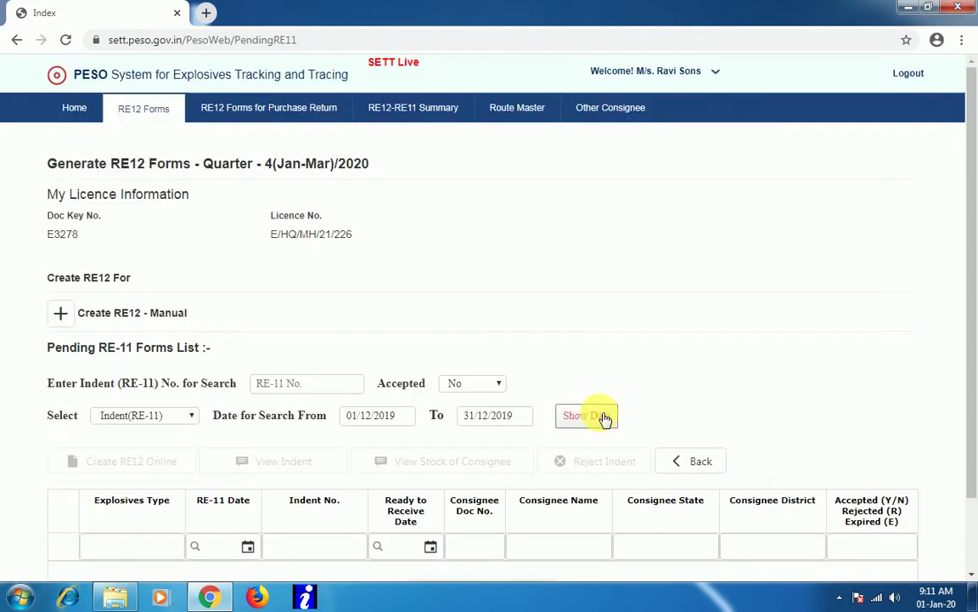
scroll(536, 407, down, 4)
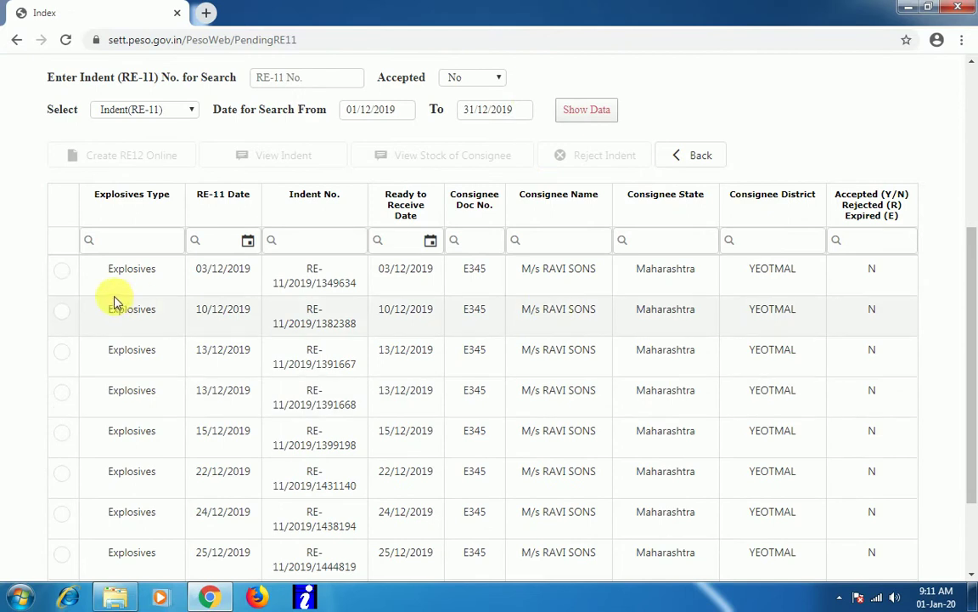
click(61, 270)
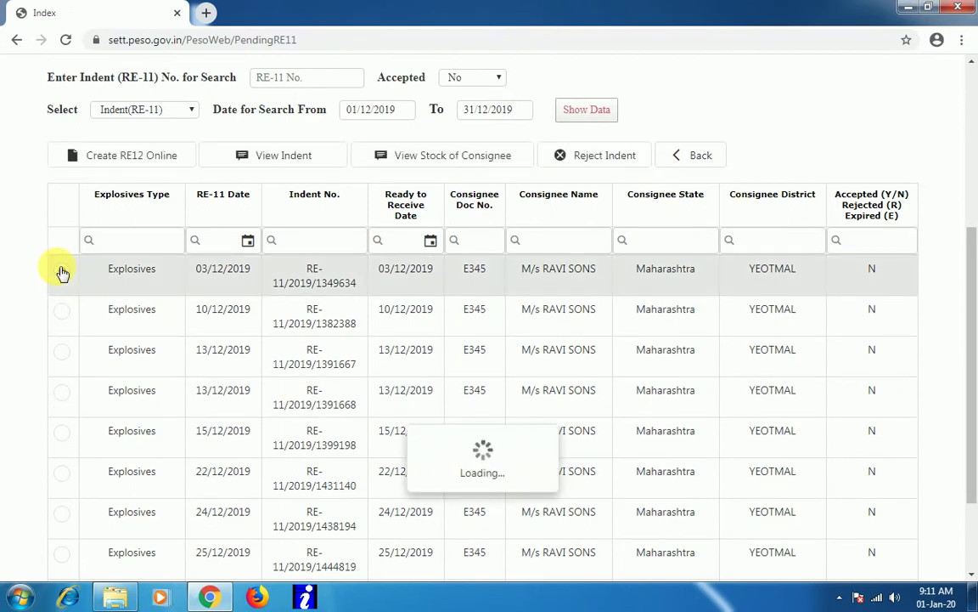
click(105, 158)
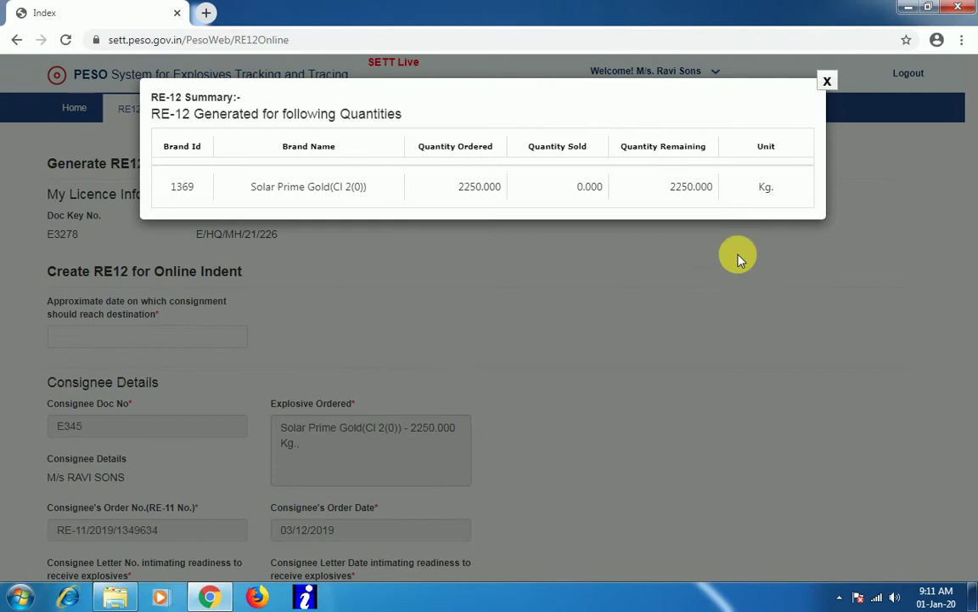
Step: Dismiss the RE-12 summary and enter 01/01/2020 as the approximate arrival date
click(827, 82)
click(88, 338)
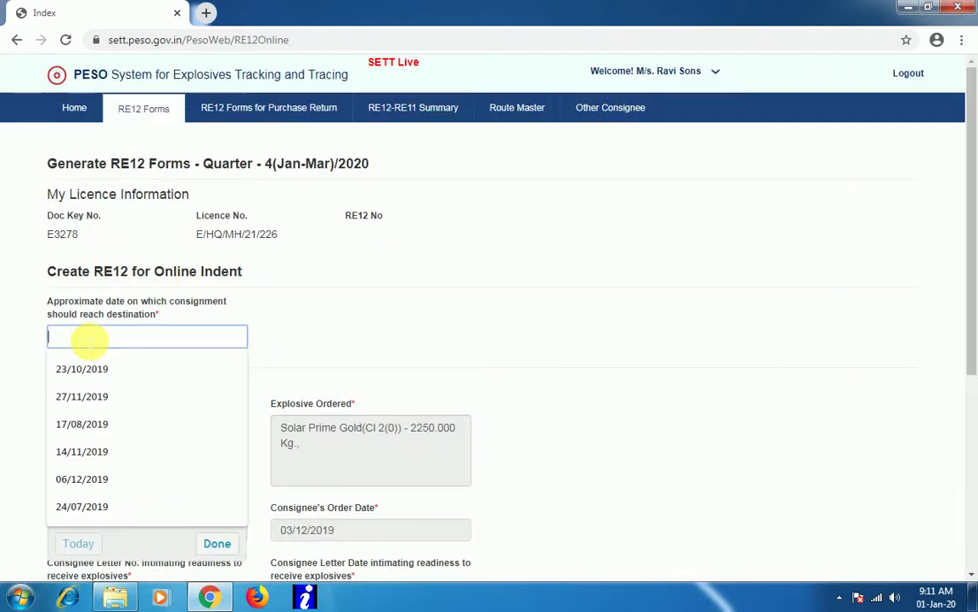
text(01)
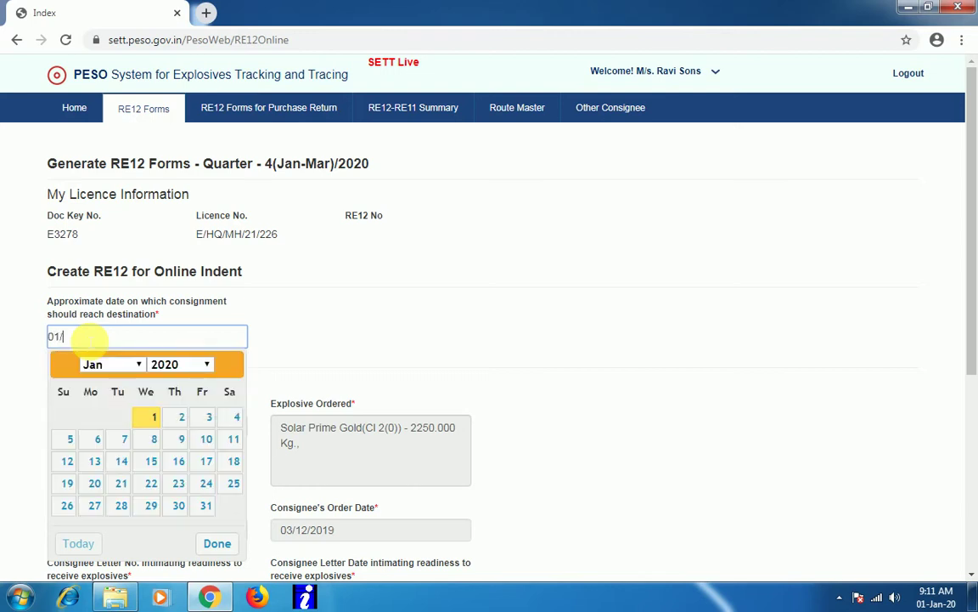
text(/12)
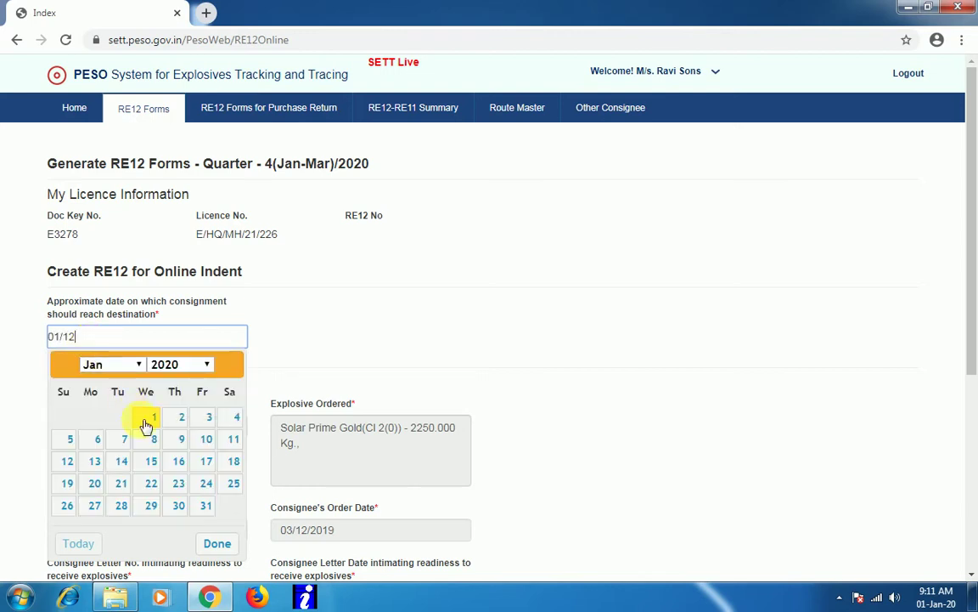
click(217, 543)
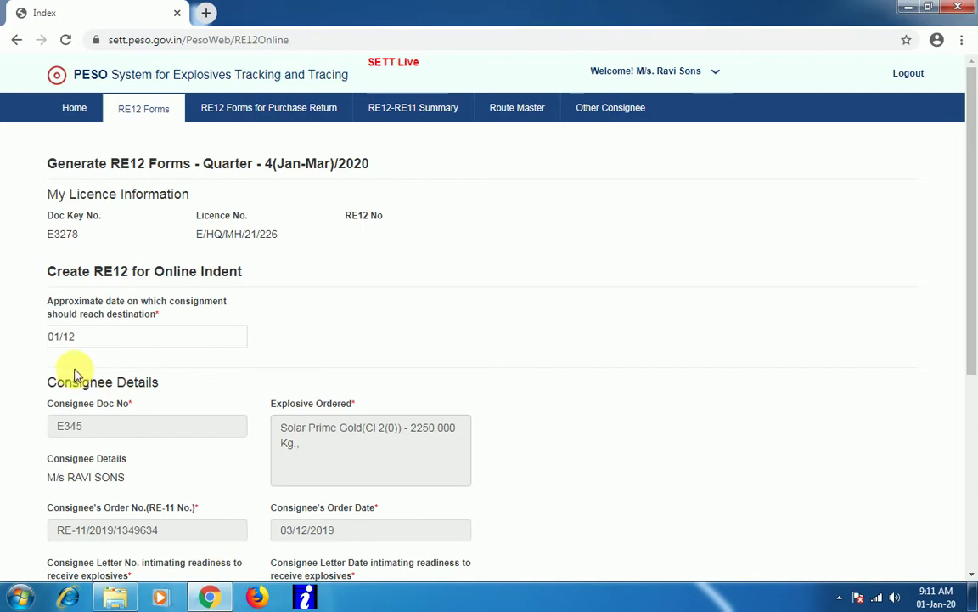
click(70, 336)
text(/2020)
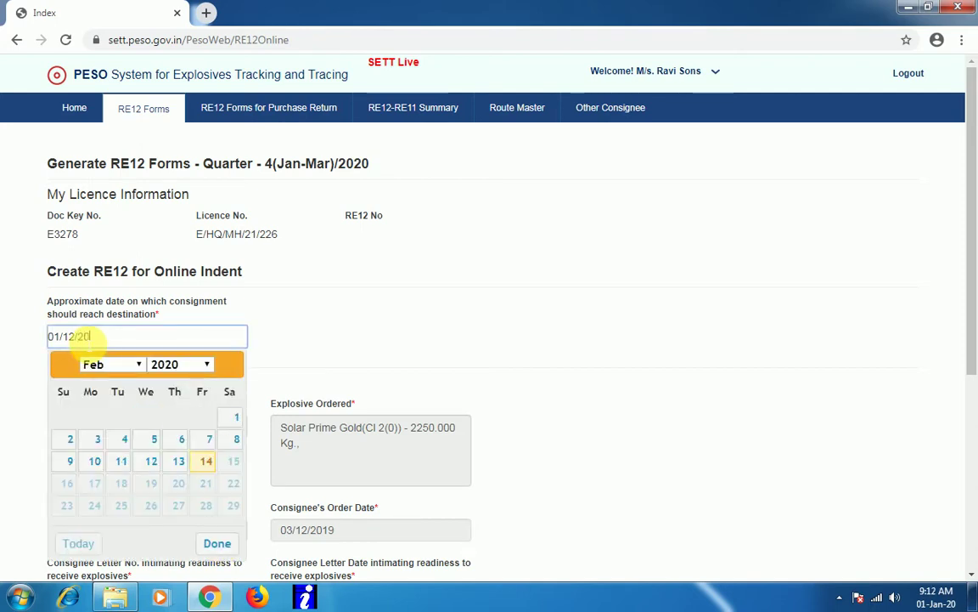
click(217, 543)
click(73, 336)
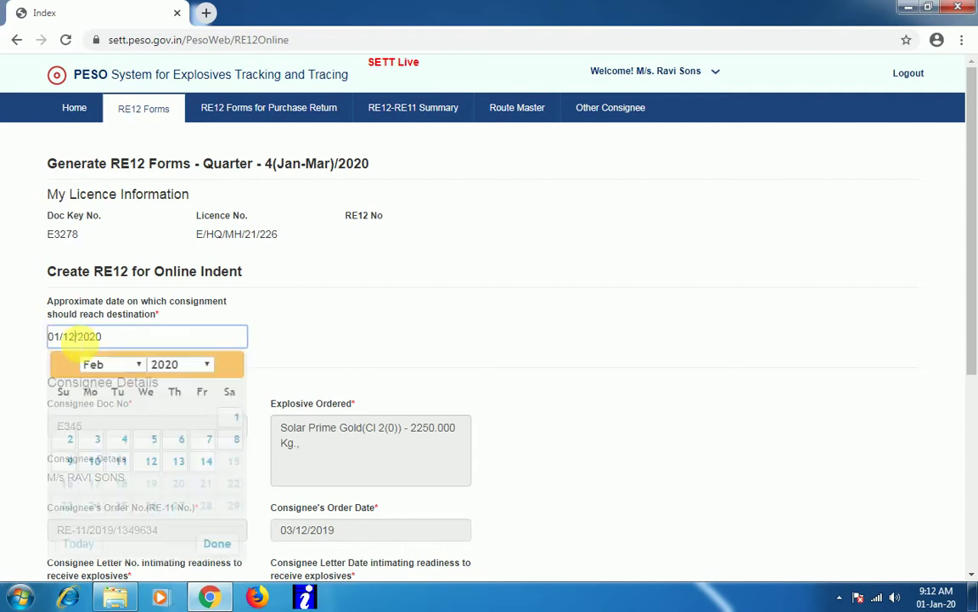
key(BackSpace)
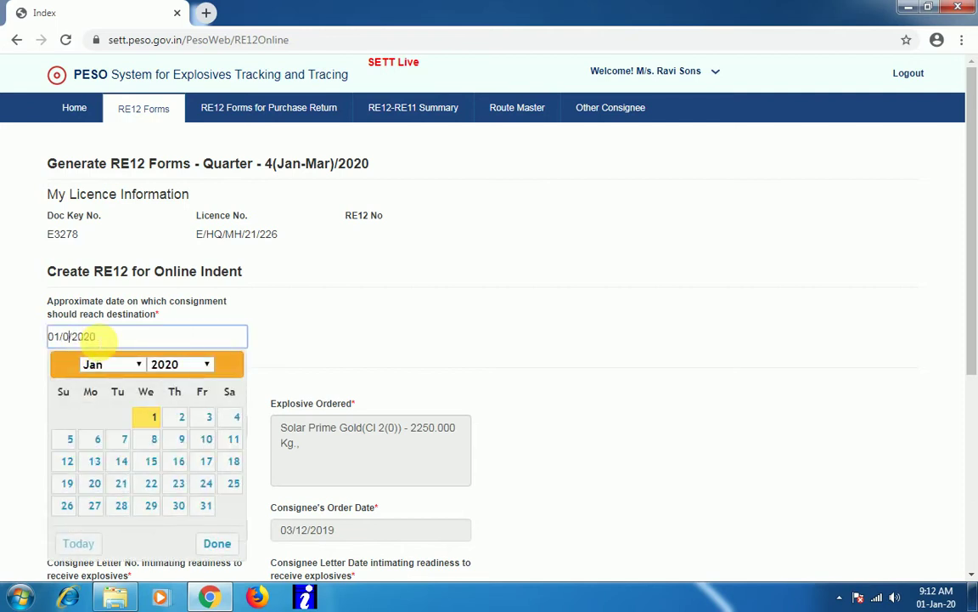
key(Return)
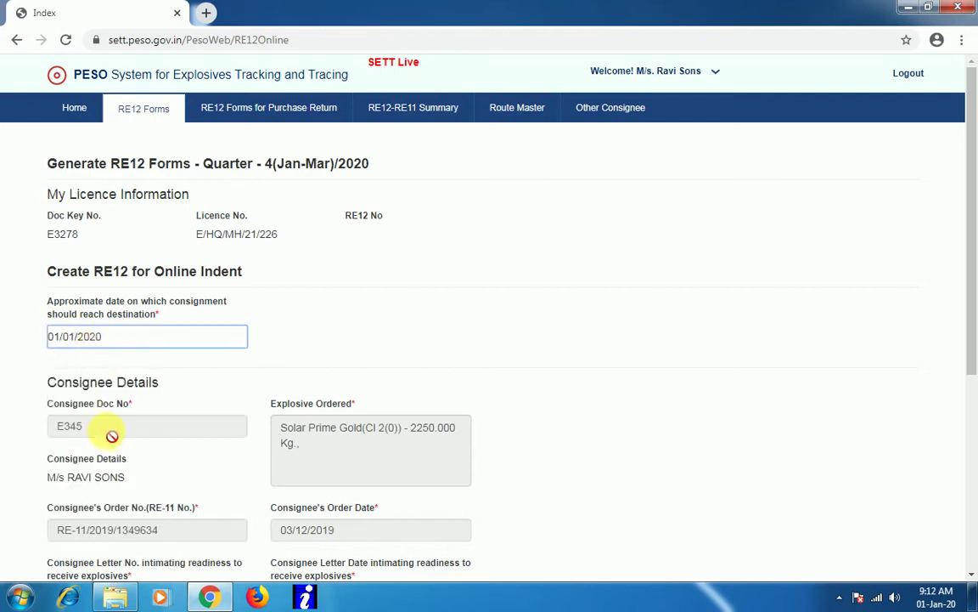
click(574, 333)
Step: Fill the Supplier Ref No from an earlier entry, appending 241
scroll(573, 328, down, 2)
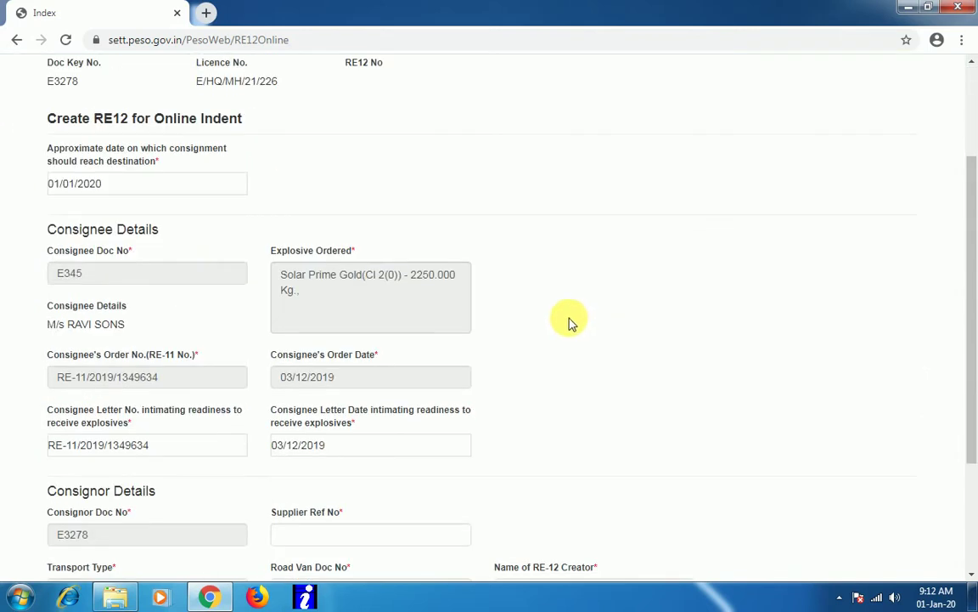
scroll(408, 393, down, 2)
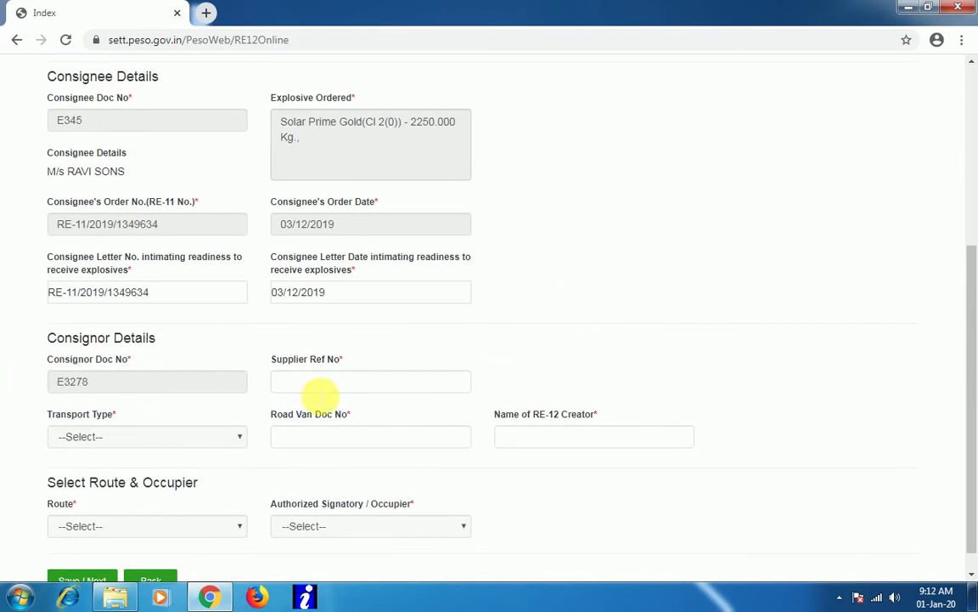
click(318, 387)
click(310, 415)
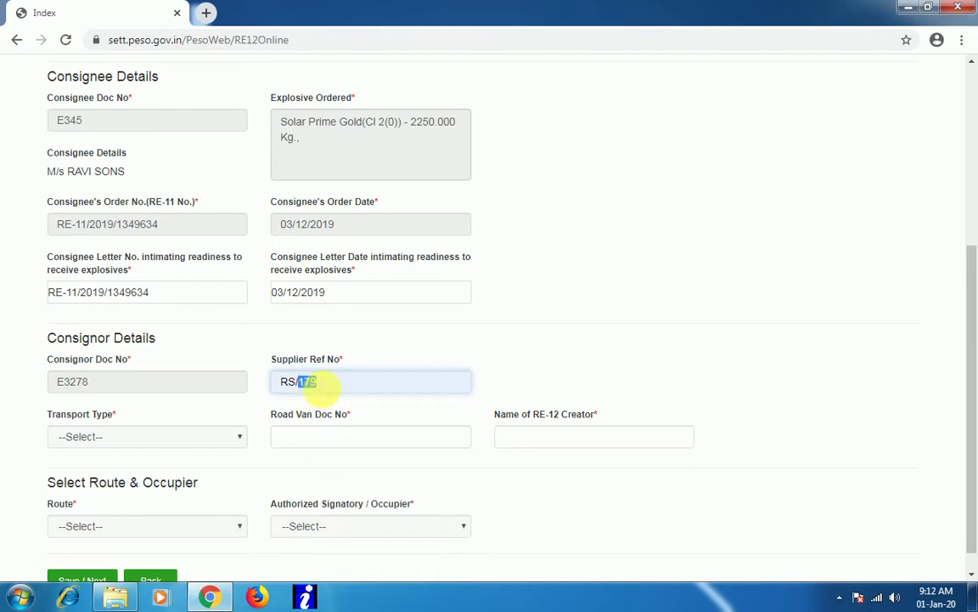
text(241)
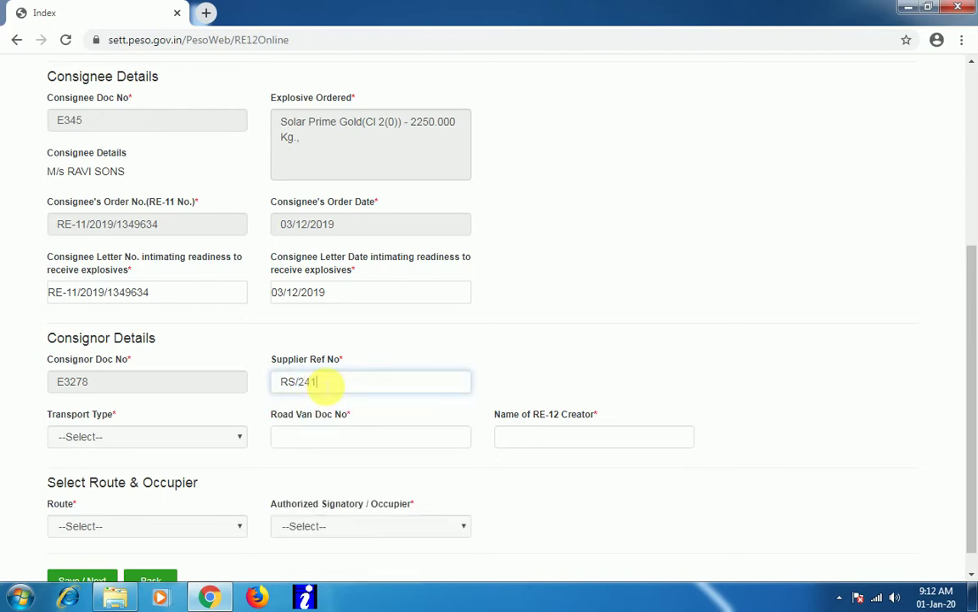
click(618, 317)
Step: Set transport type to Road Van with the suggested van document number and creator name
scroll(618, 317, down, 1)
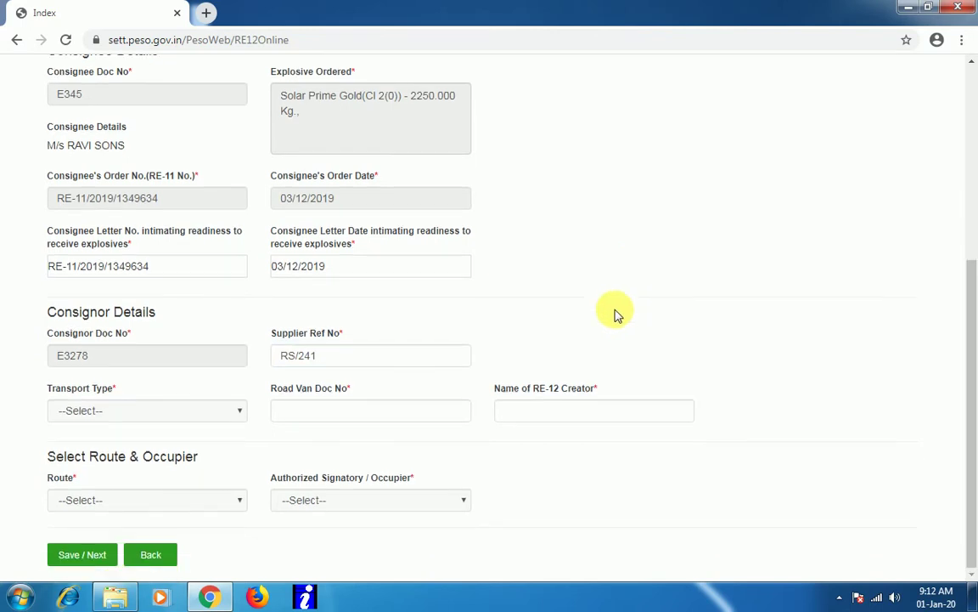
click(88, 415)
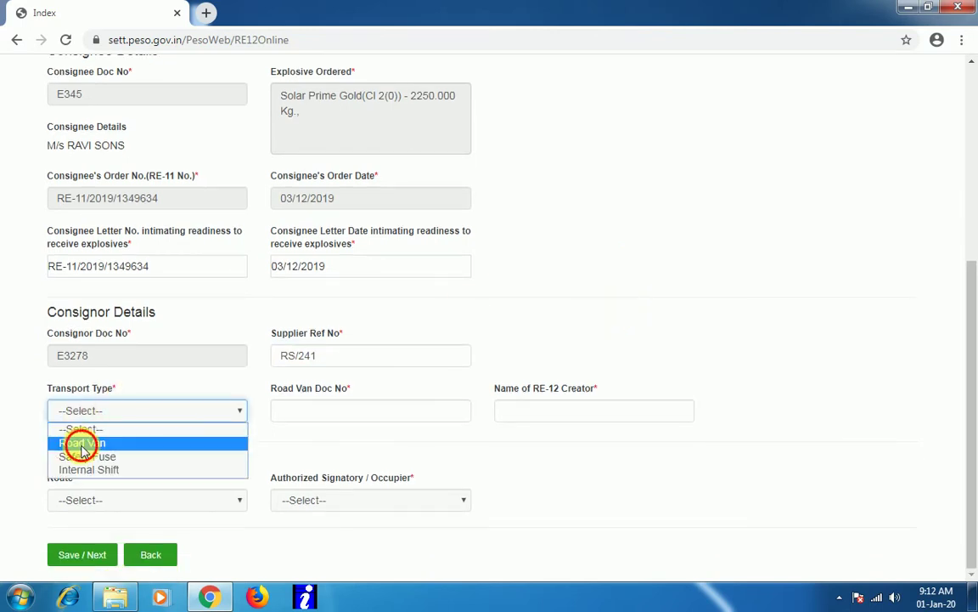
click(83, 445)
click(327, 413)
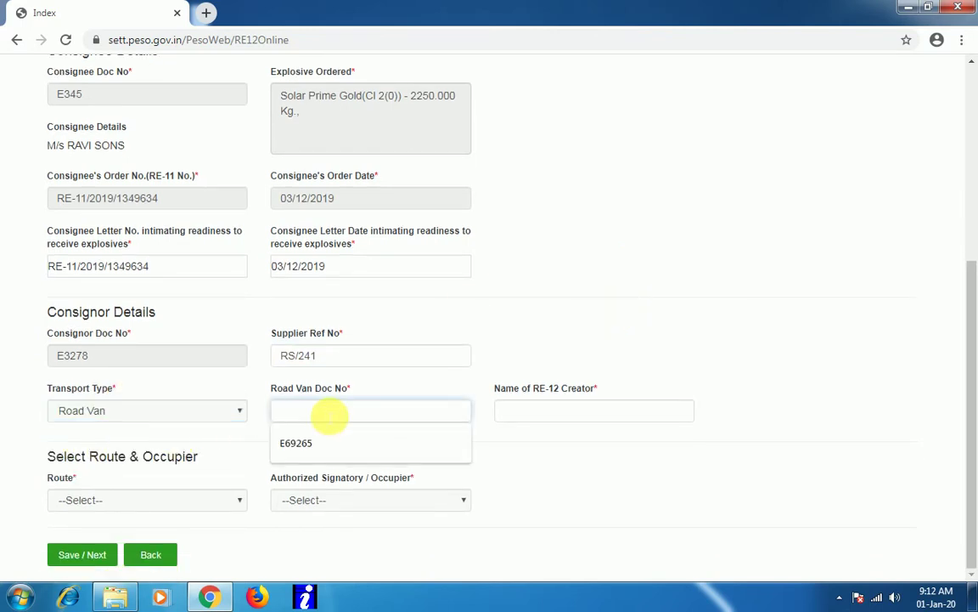
click(319, 443)
click(531, 416)
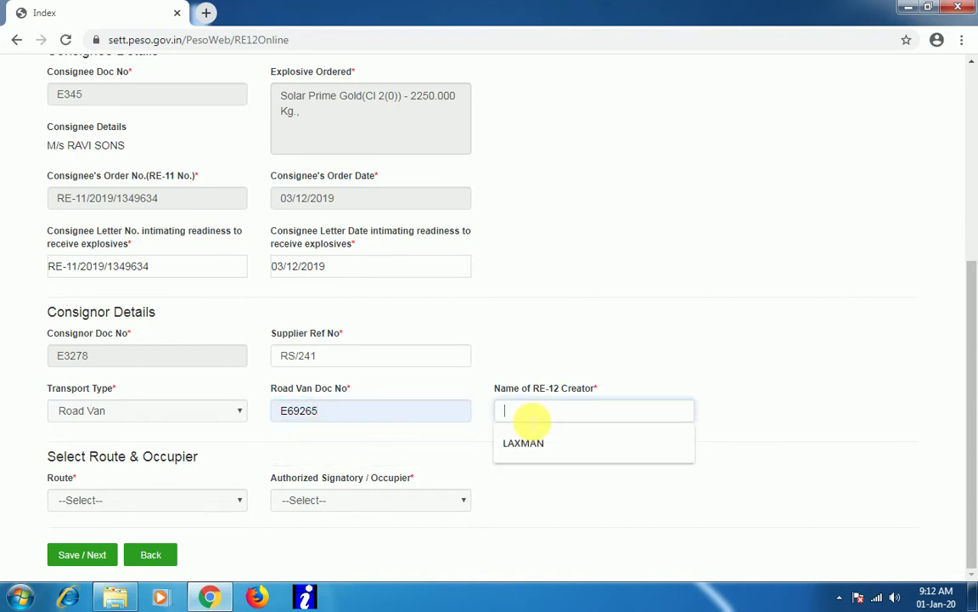
click(527, 443)
Step: Choose the consignee's route and authorized signatory, then save the RE-12 details
click(81, 501)
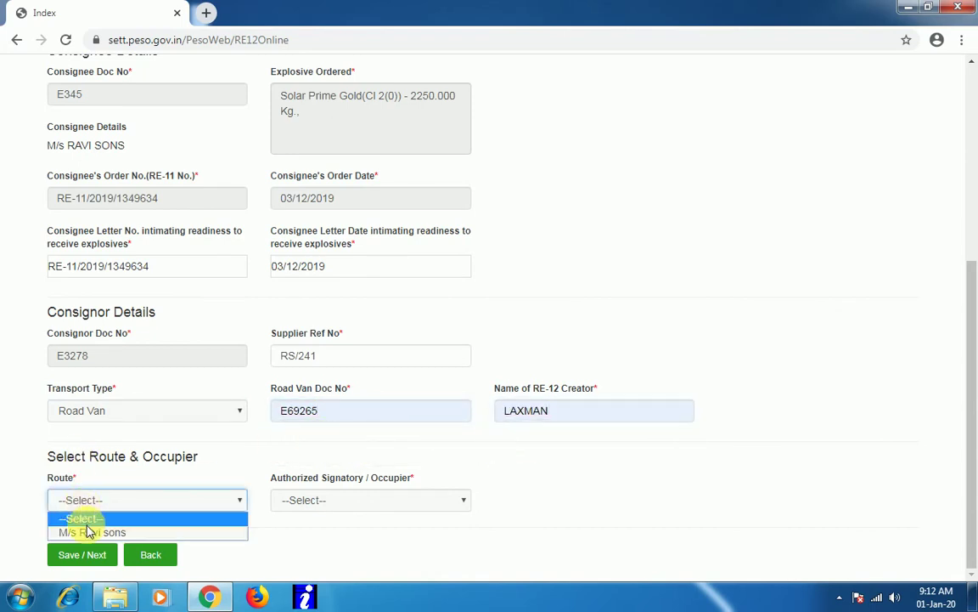
click(89, 532)
click(285, 498)
click(289, 532)
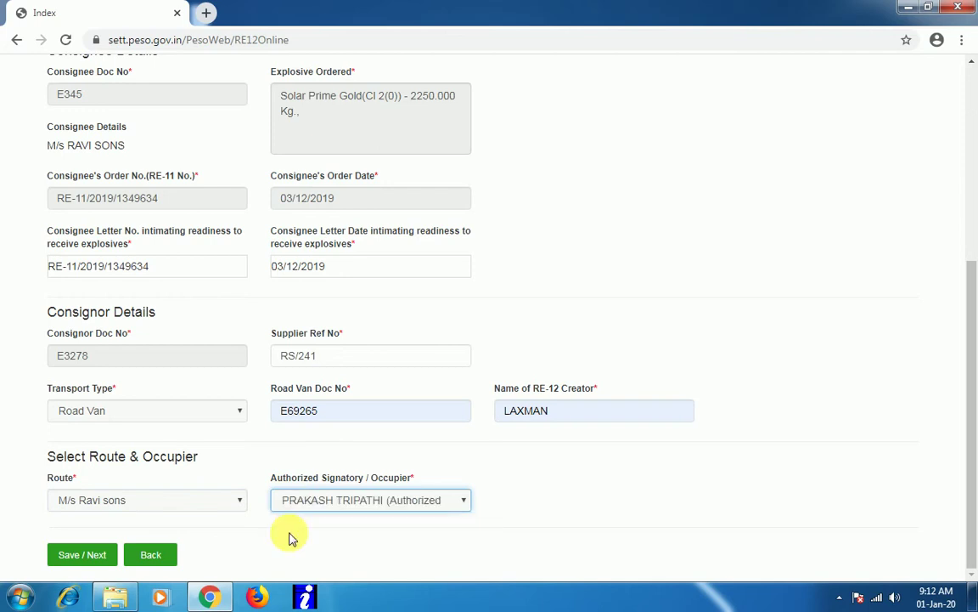
click(73, 556)
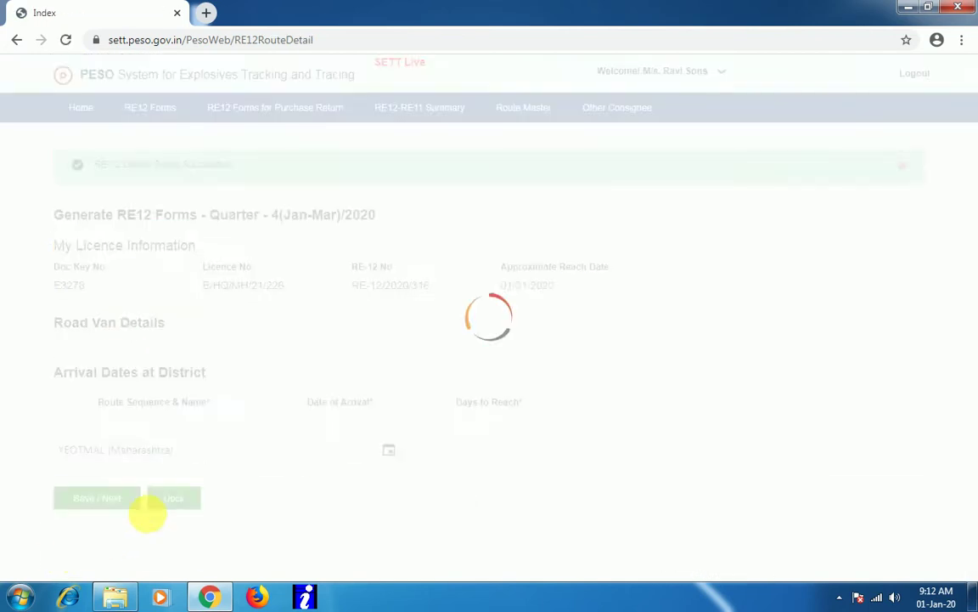
Step: Set YEOTMAL's date of arrival to 1 January 2020 and save the route dates
click(327, 506)
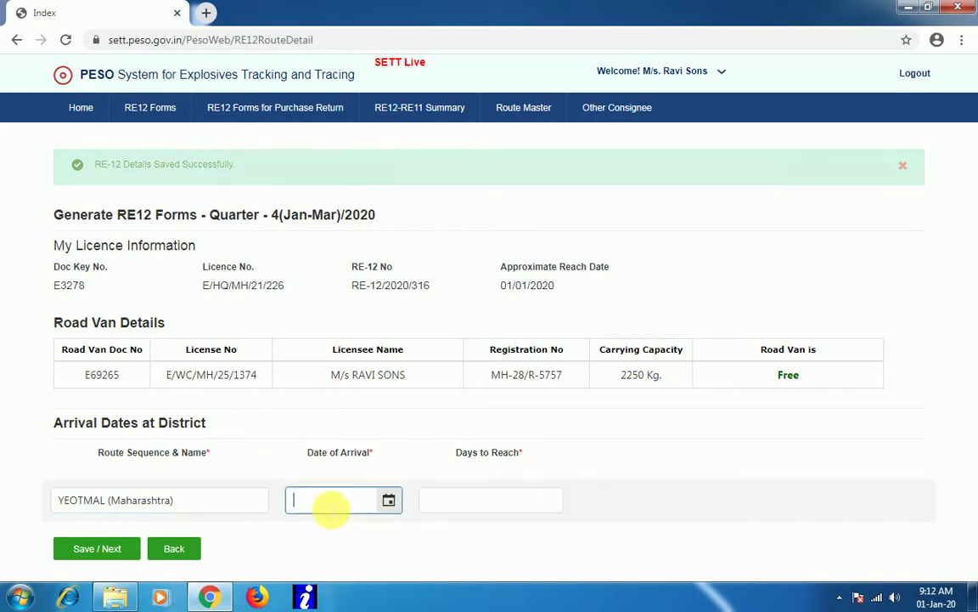
click(390, 501)
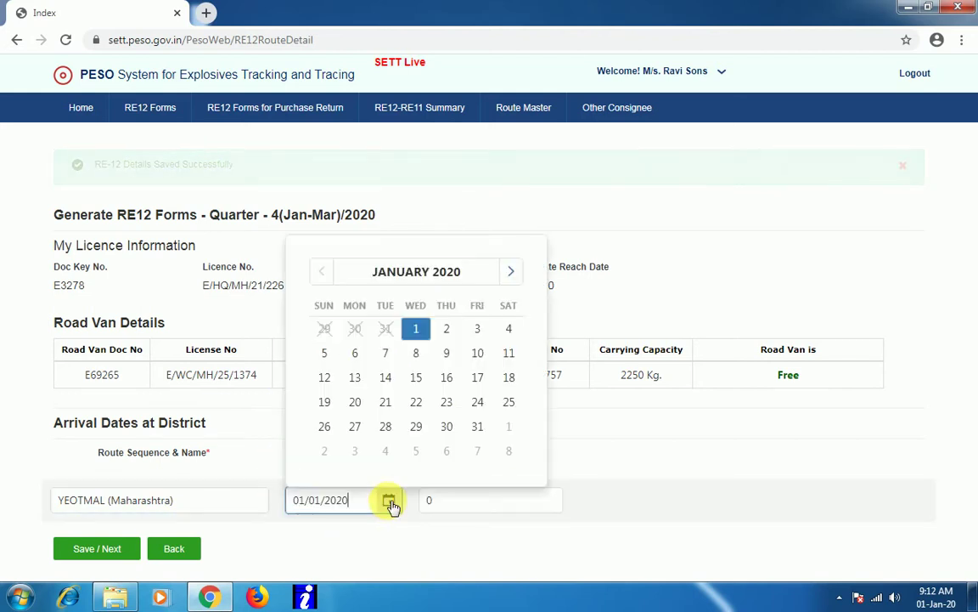
click(413, 330)
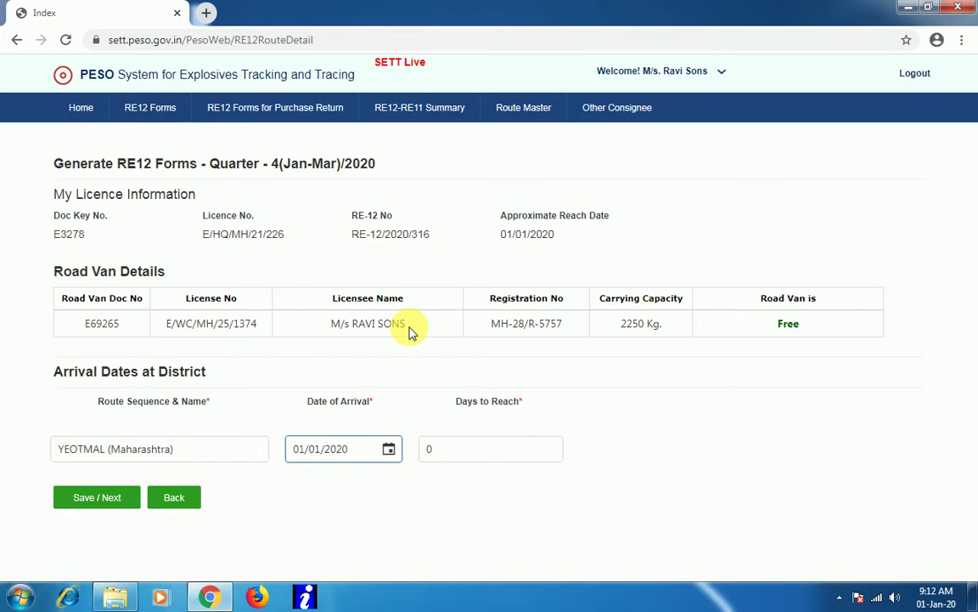
click(472, 442)
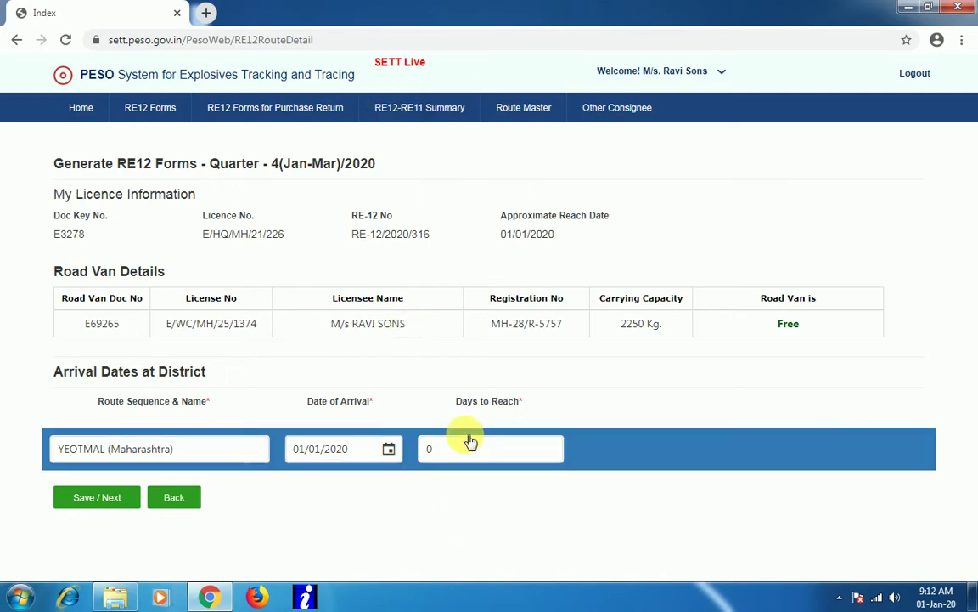
click(81, 498)
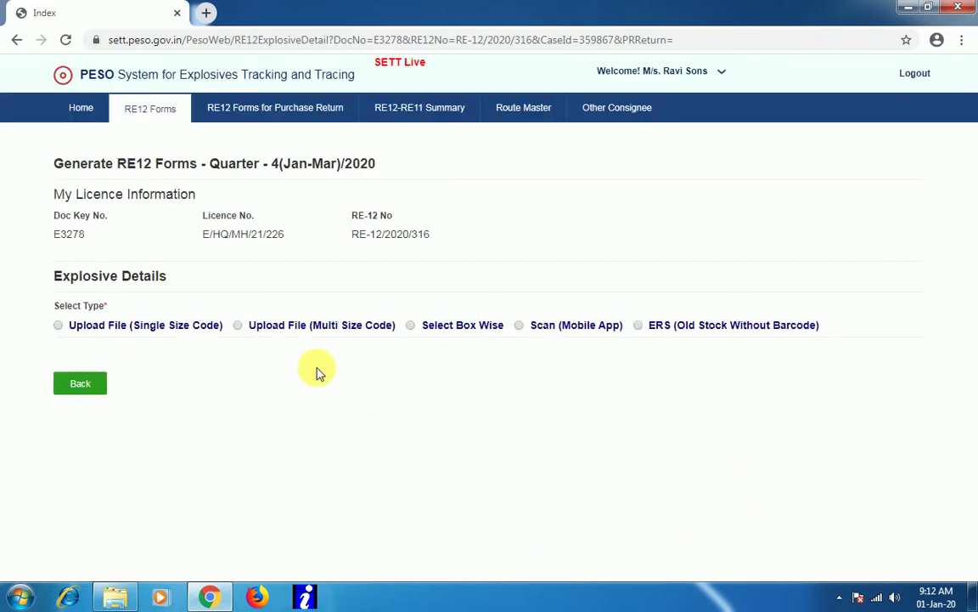
Step: Choose box-wise selection with brand 1369 Solar Prime Gold and size code CDA 83 MM
click(411, 325)
click(191, 374)
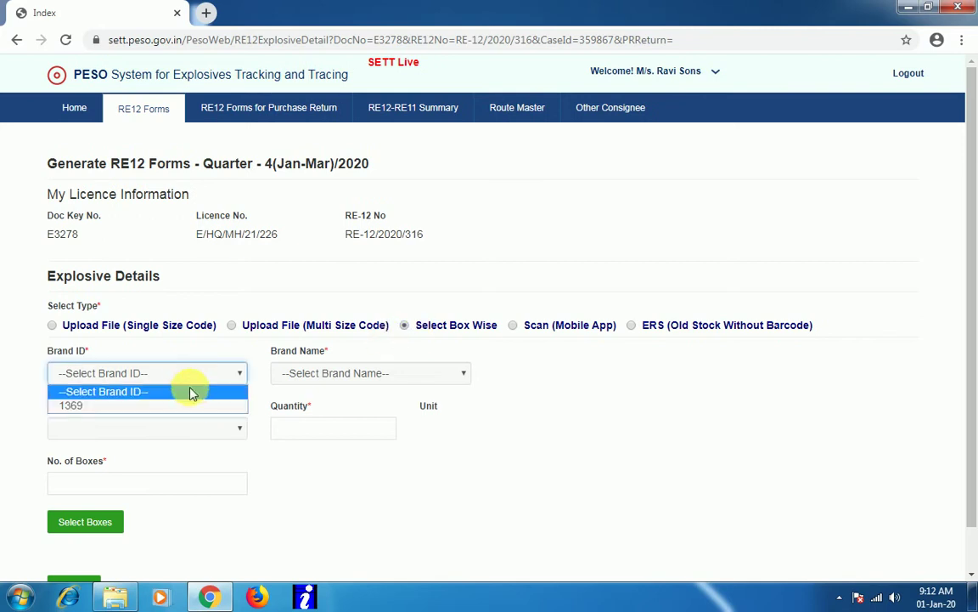
click(197, 405)
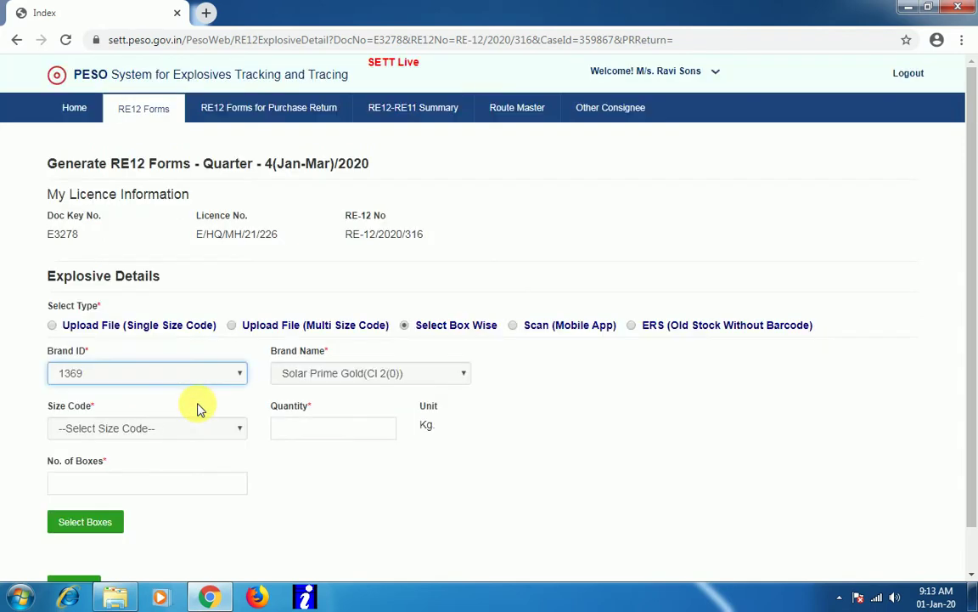
click(201, 429)
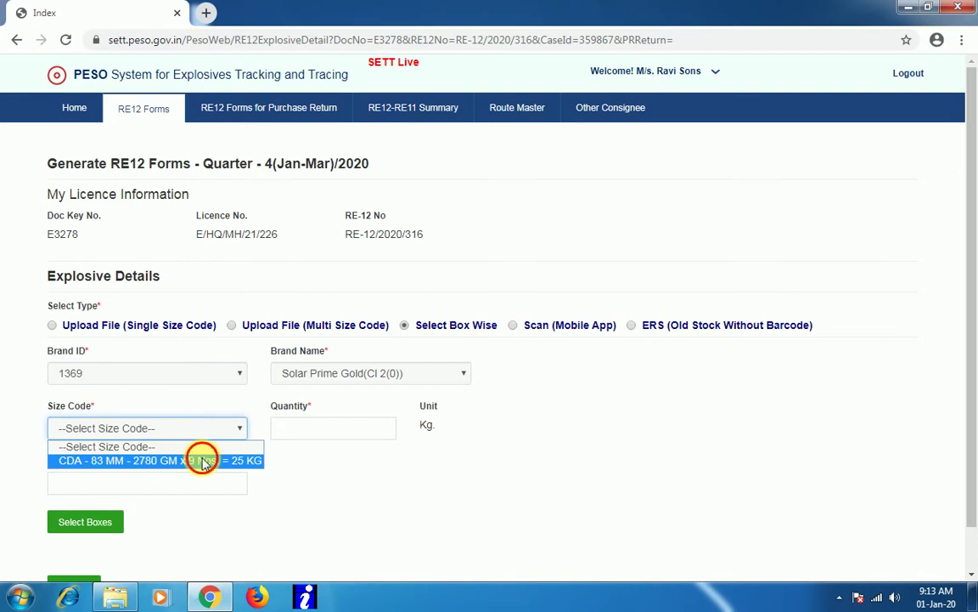
click(202, 458)
Step: Enter a quantity of 1900 kg and bring up the boxes available for selection
click(330, 427)
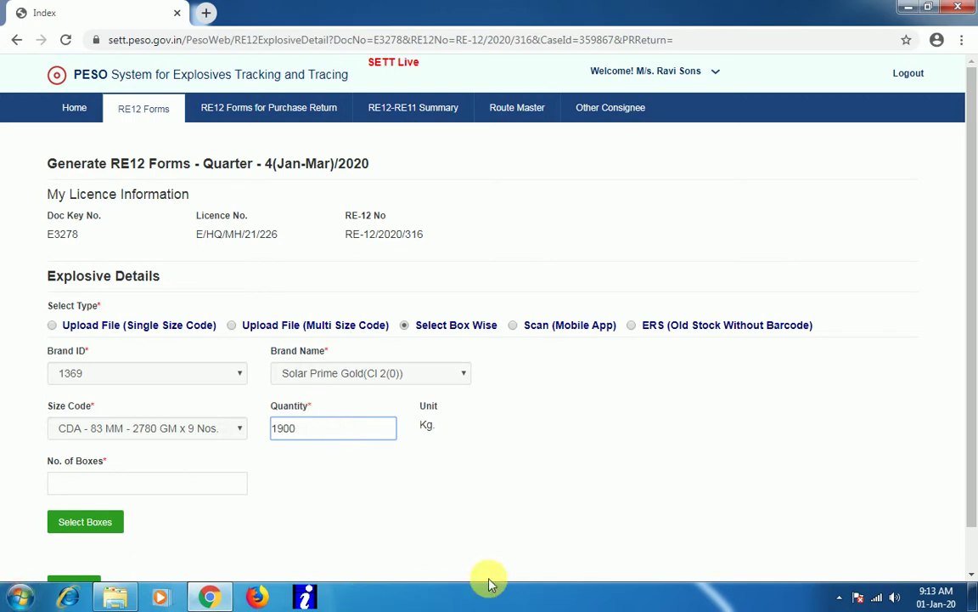
click(587, 453)
scroll(459, 450, down, 1)
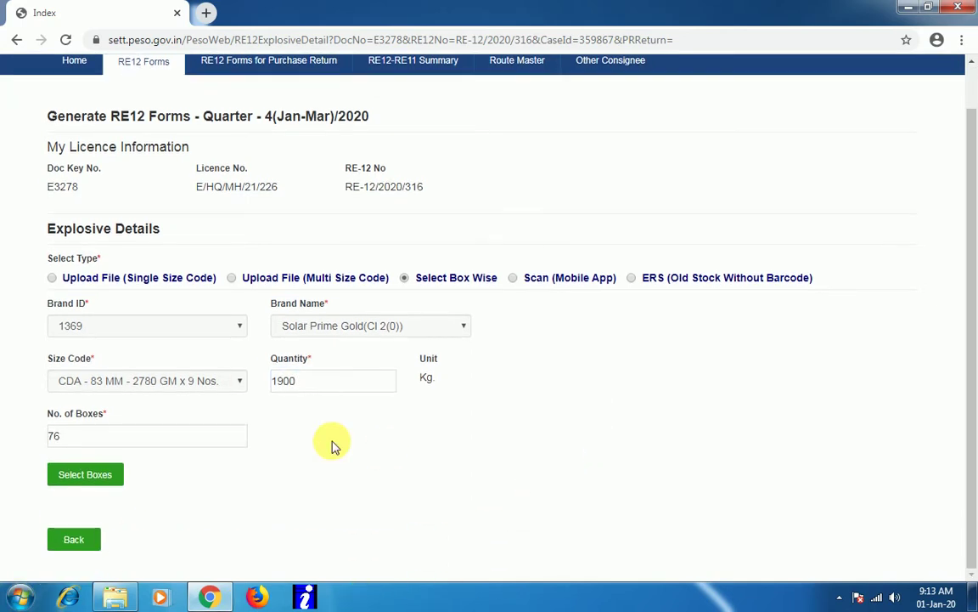
click(85, 475)
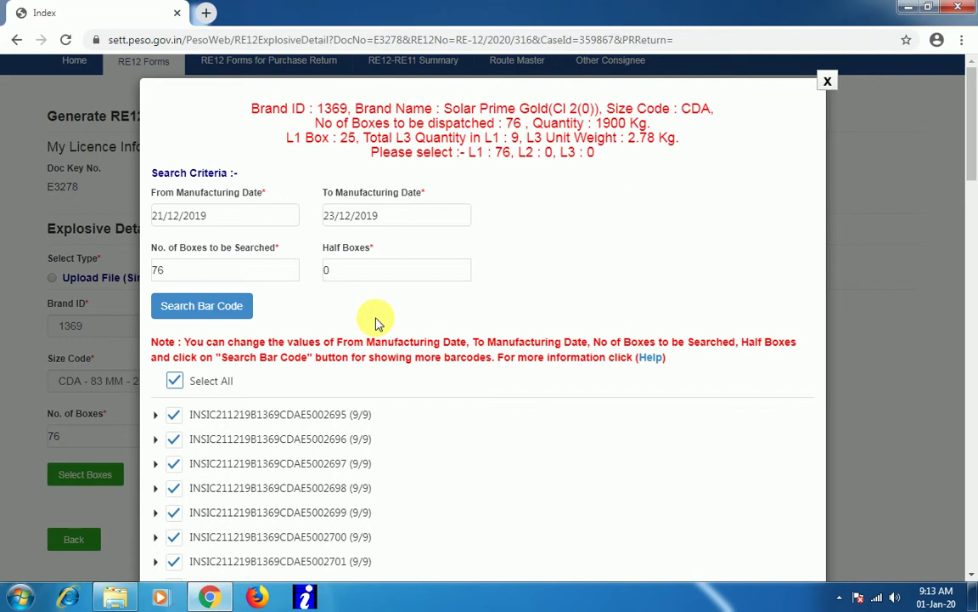
Step: Save all 76 ticked barcoded boxes and confirm the selection with Yes
scroll(527, 395, down, 15)
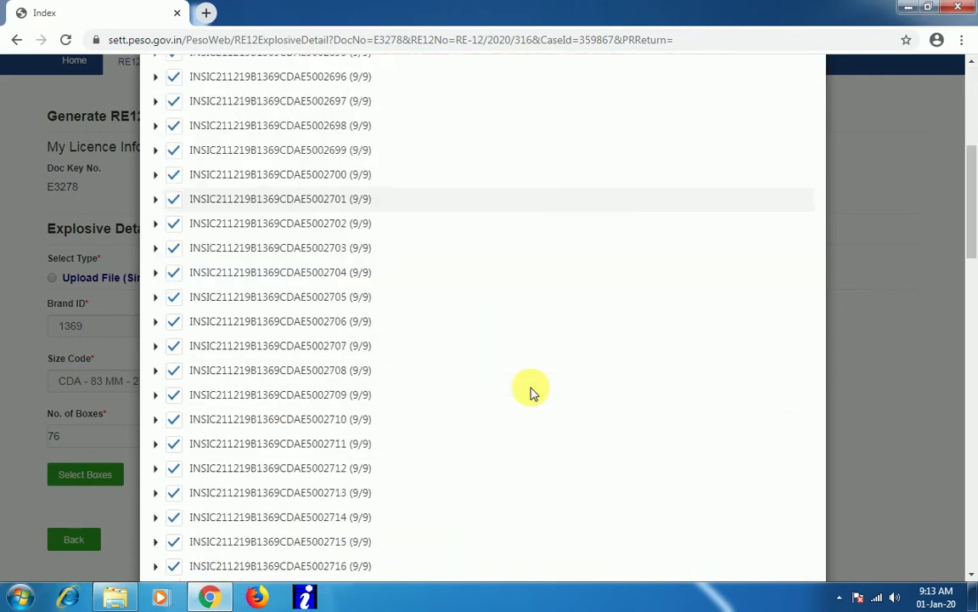
scroll(523, 398, down, 5)
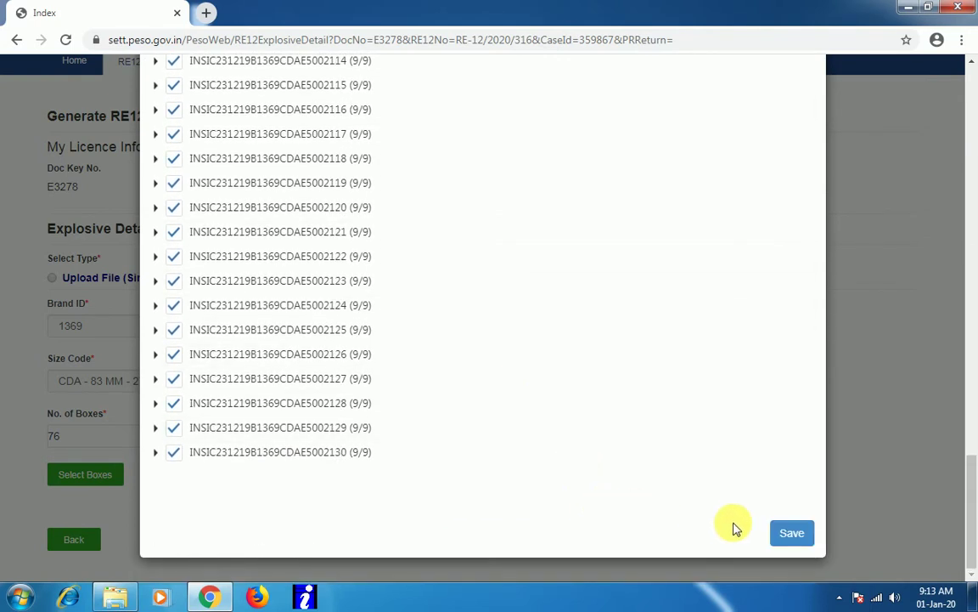
click(786, 531)
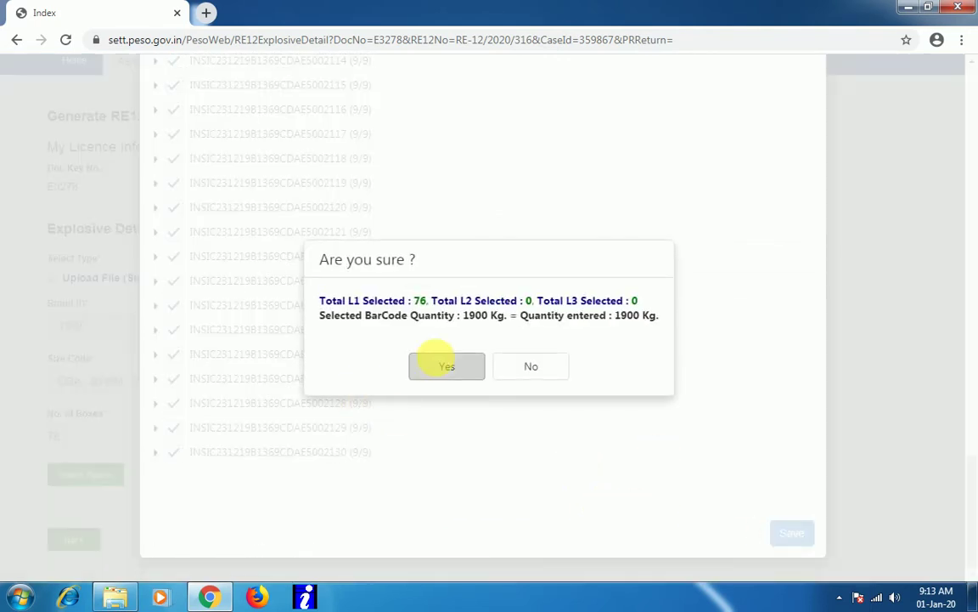
click(436, 362)
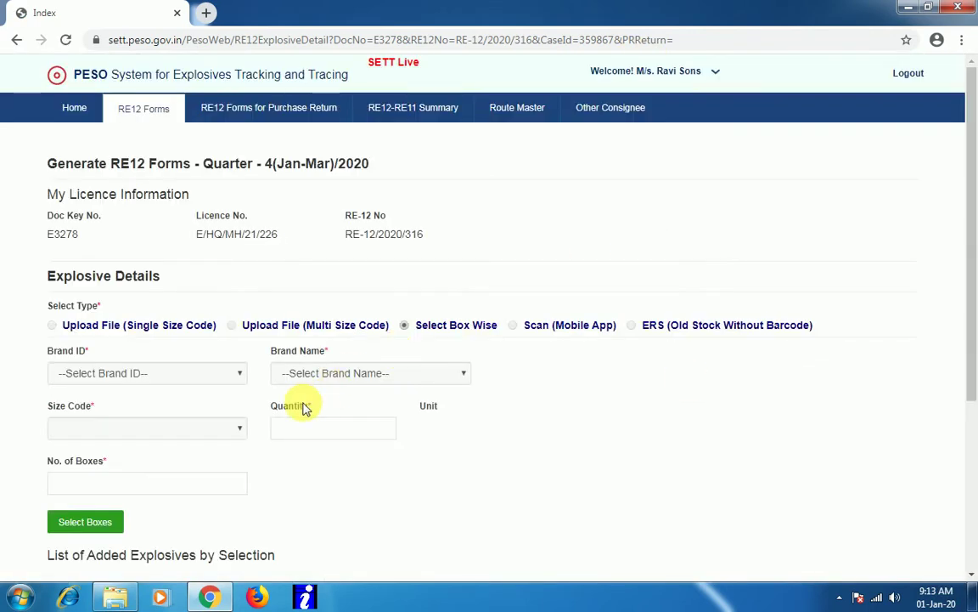
Step: Preview the RE-12 pass and scroll through it down to the Generate button
scroll(314, 383, down, 3)
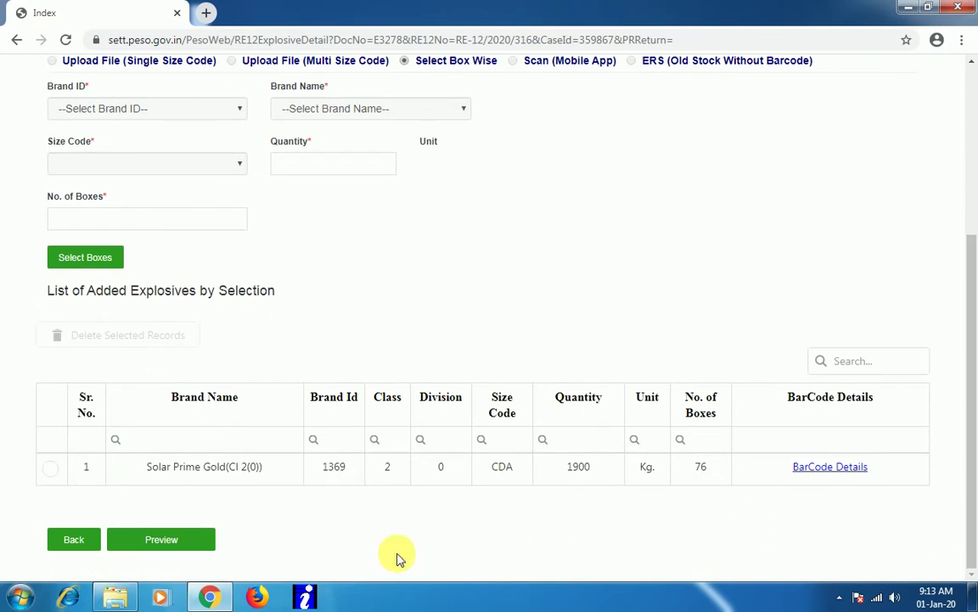
click(170, 540)
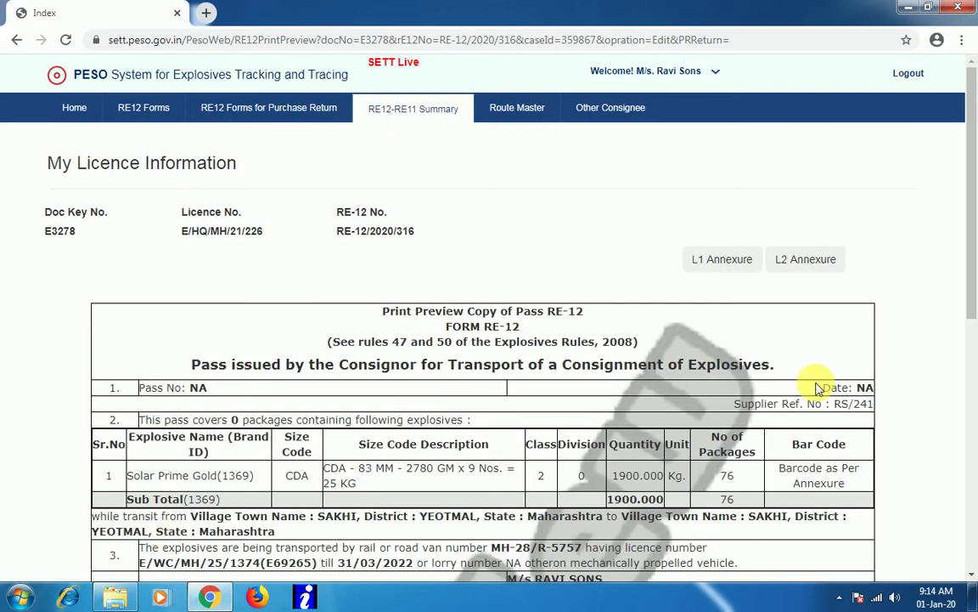
scroll(802, 361, down, 2)
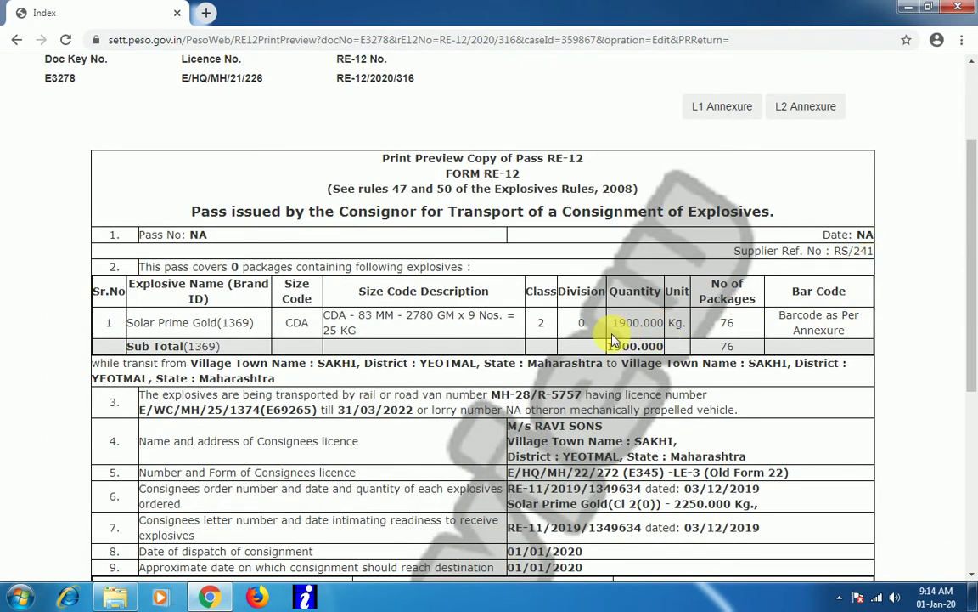
scroll(722, 293, down, 2)
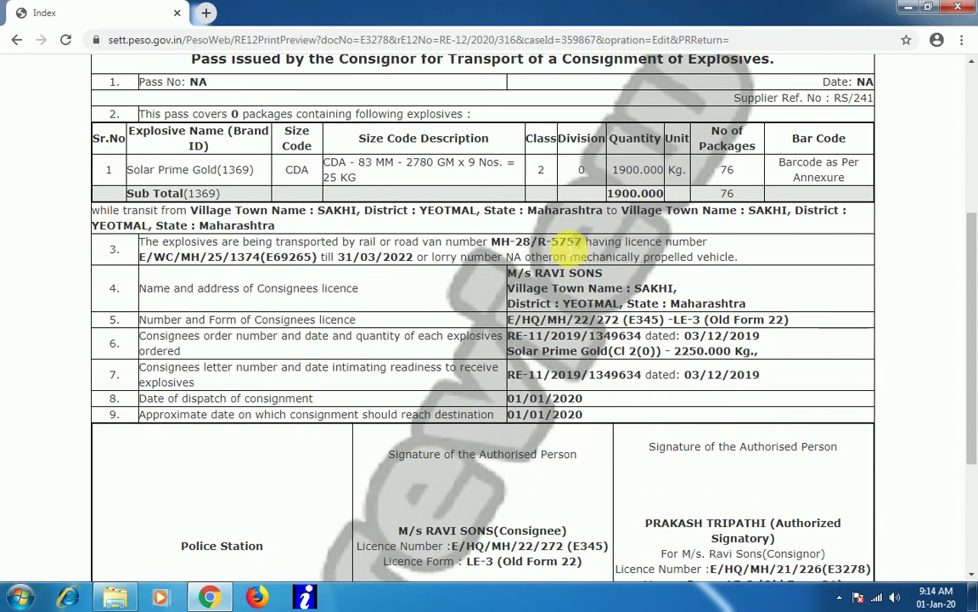
scroll(575, 241, down, 2)
scroll(595, 310, down, 1)
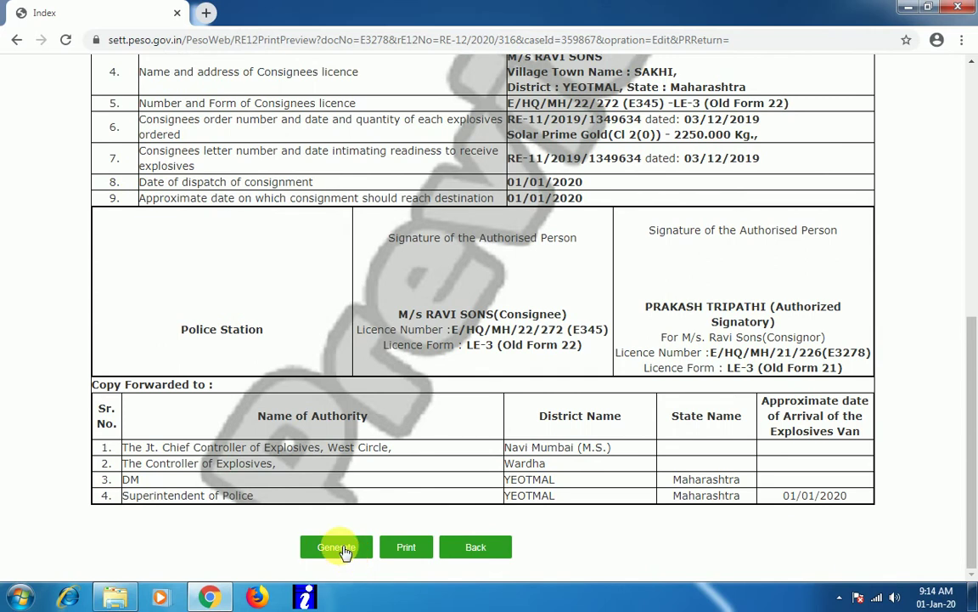
Step: Generate the RE-12 pass and confirm it, producing RE-12/2020/316
click(340, 548)
click(436, 355)
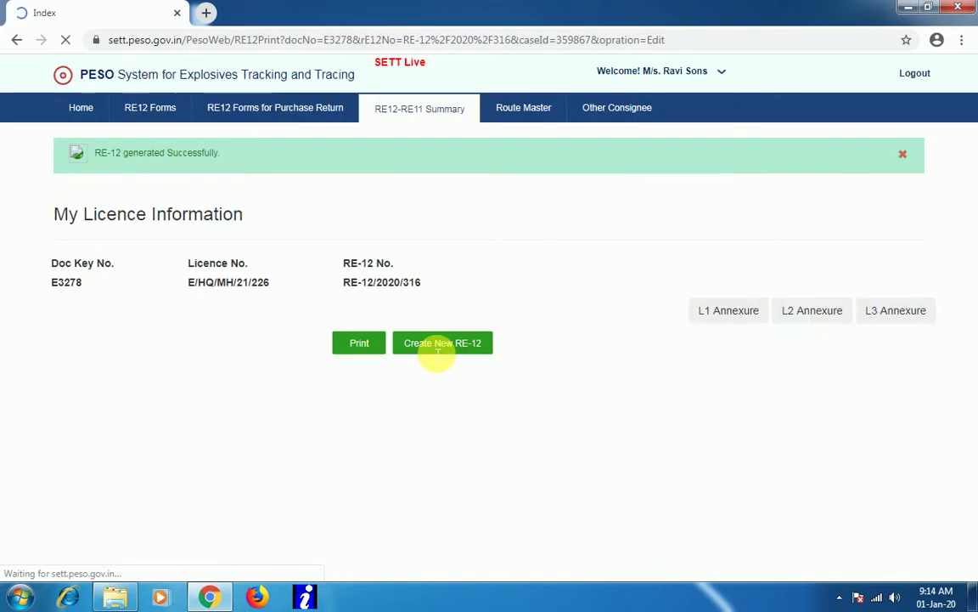
click(432, 351)
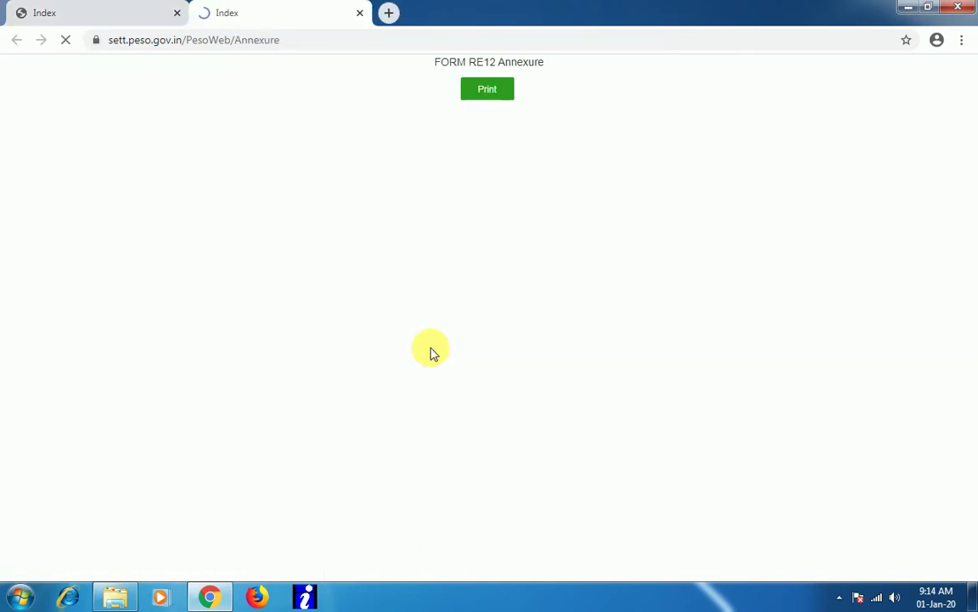
Step: Close the Annexure tab and review the generated pass's Solar Prime Gold, 76-package details
key(ctrl+w)
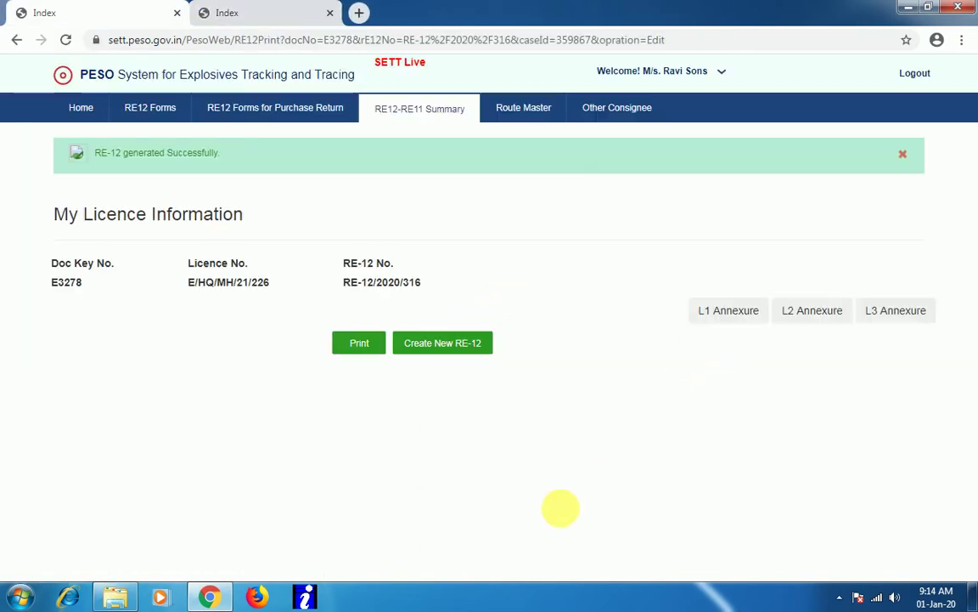
scroll(448, 421, down, 4)
scroll(450, 399, down, 3)
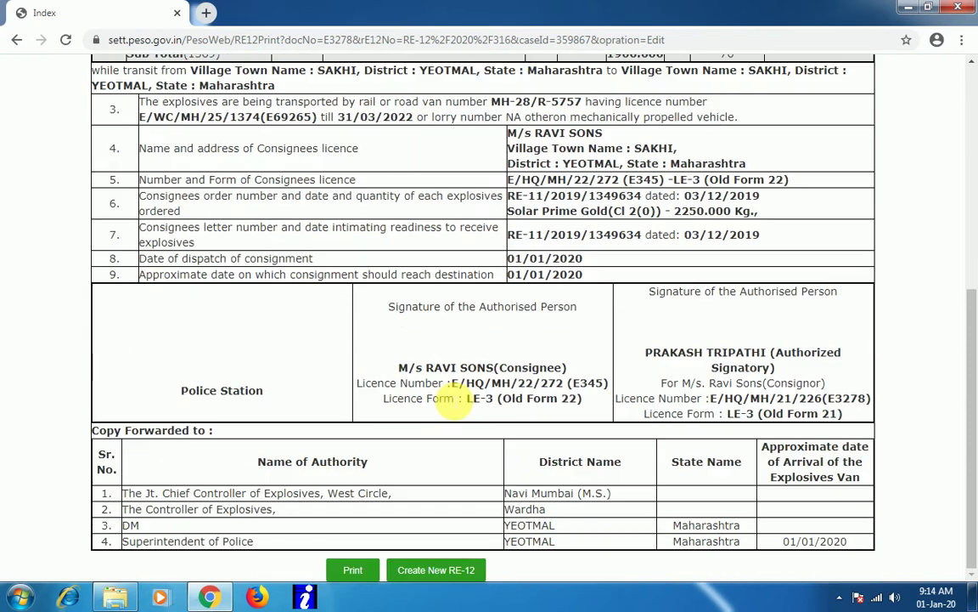
scroll(481, 470, up, 10)
scroll(505, 456, down, 10)
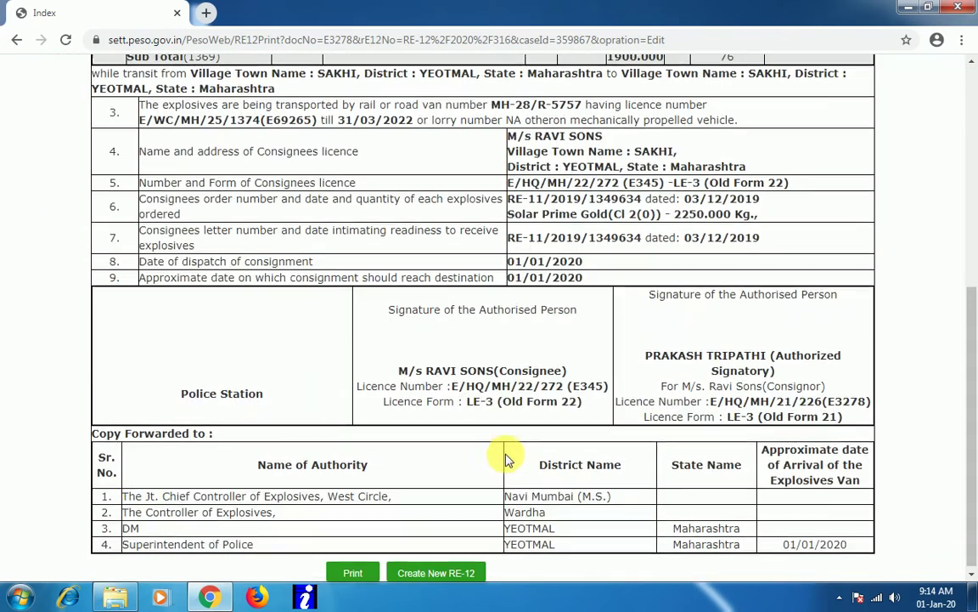
scroll(410, 437, up, 10)
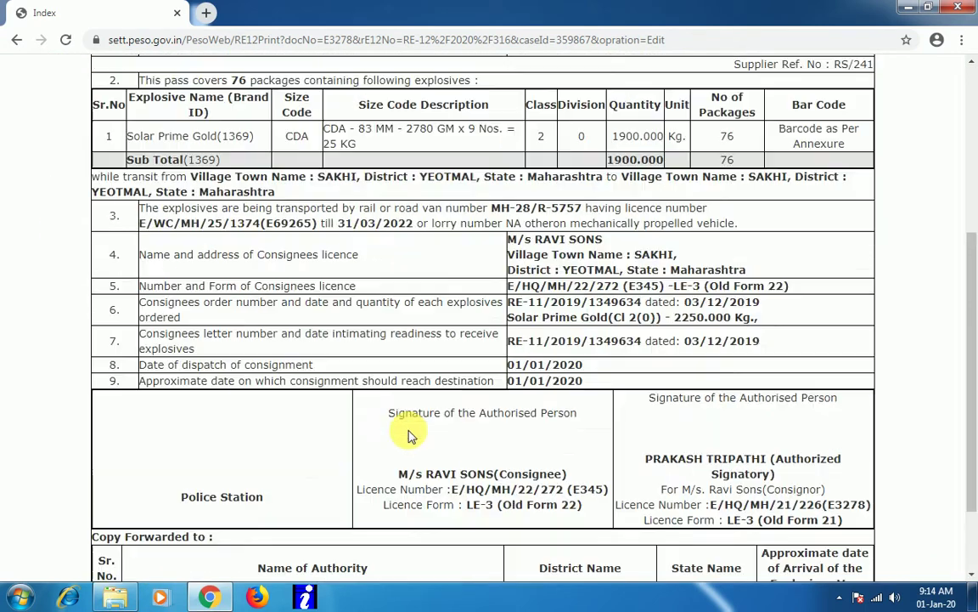
Step: Print the L1 barcode annexure for RE-12/2020/316 on the Canon LBP2900 printer
click(729, 260)
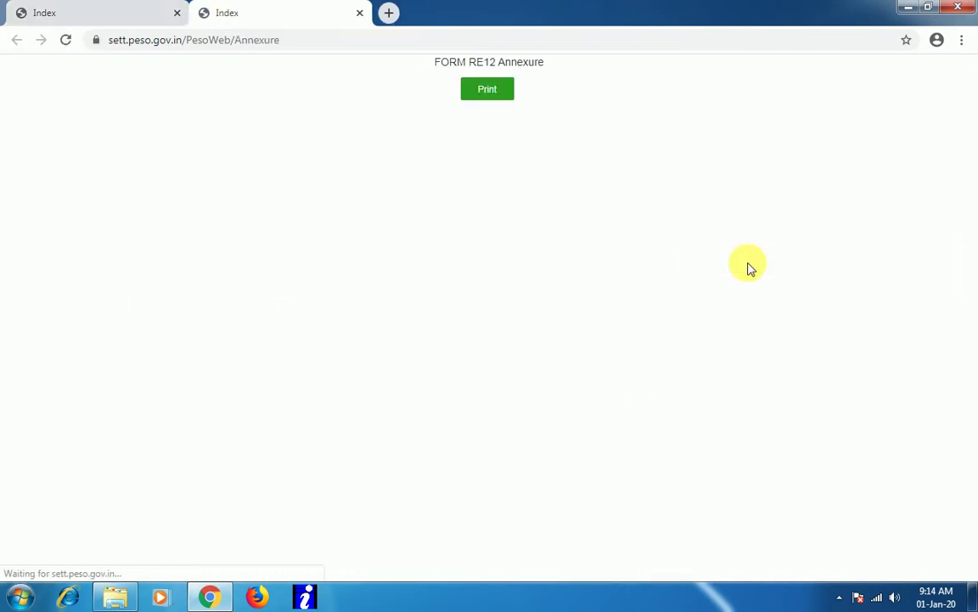
scroll(600, 287, down, 5)
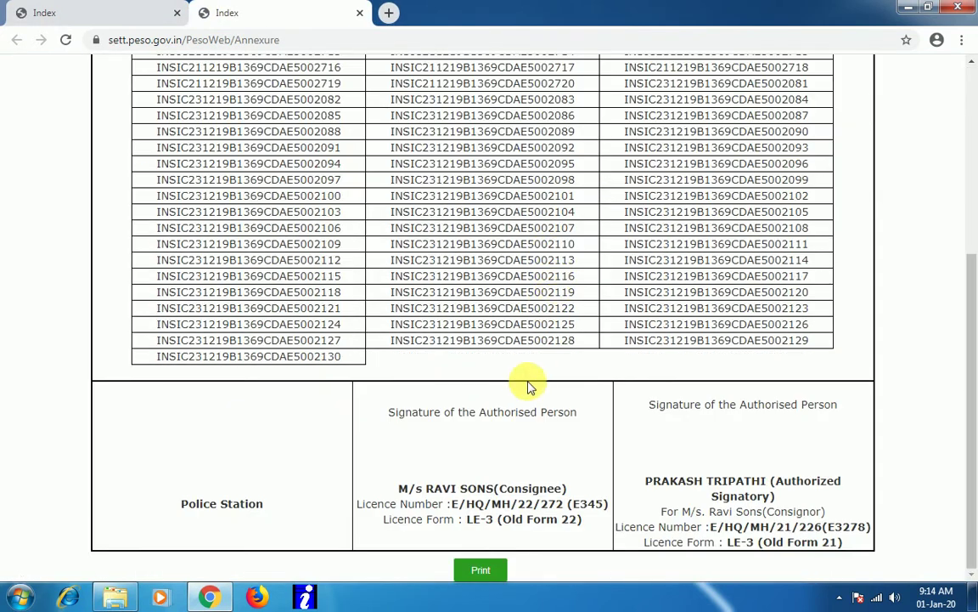
click(466, 573)
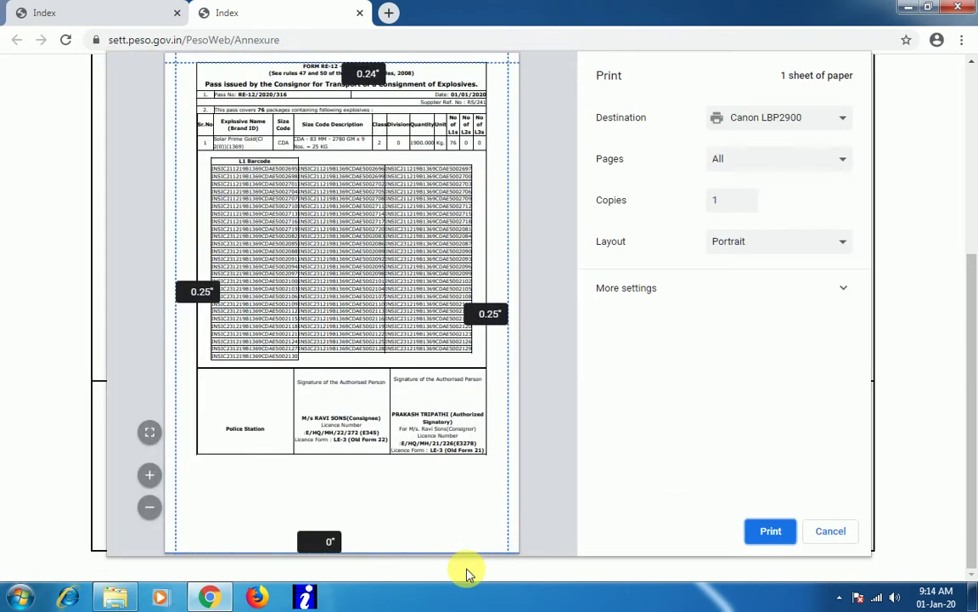
click(771, 531)
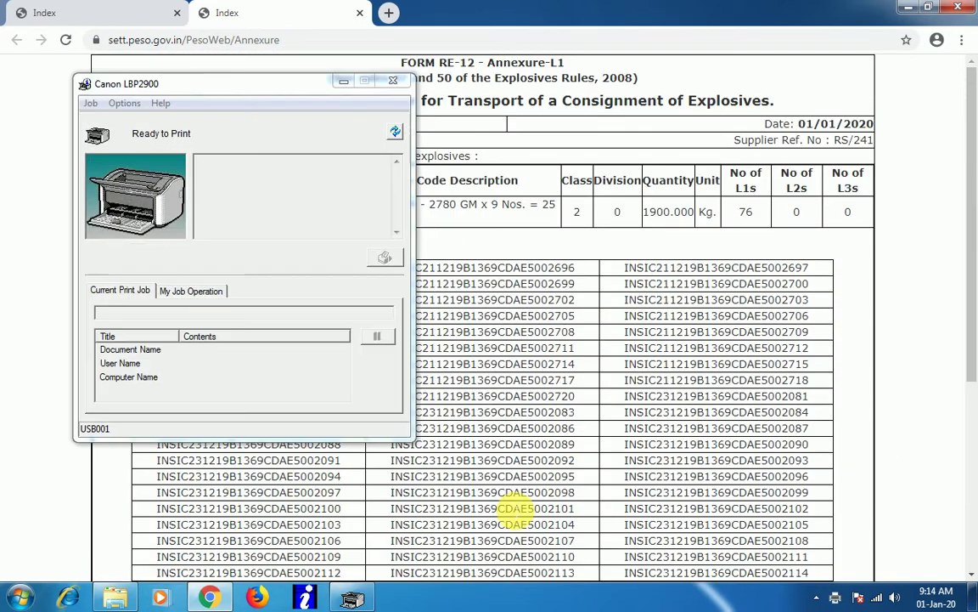
click(341, 81)
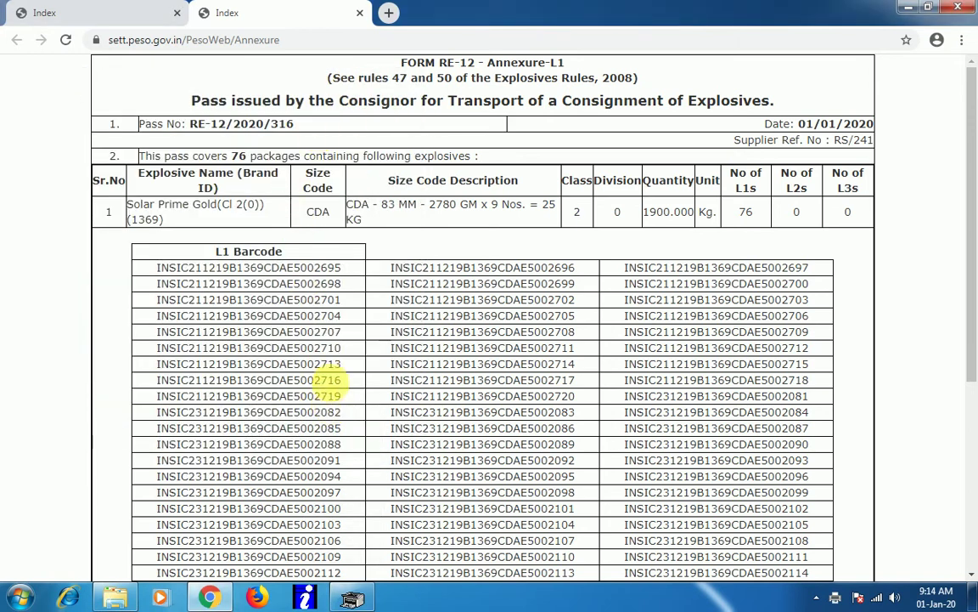
scroll(144, 218, down, 4)
Step: Close the L1 annexure, then check and close the empty L2 annexure
click(360, 13)
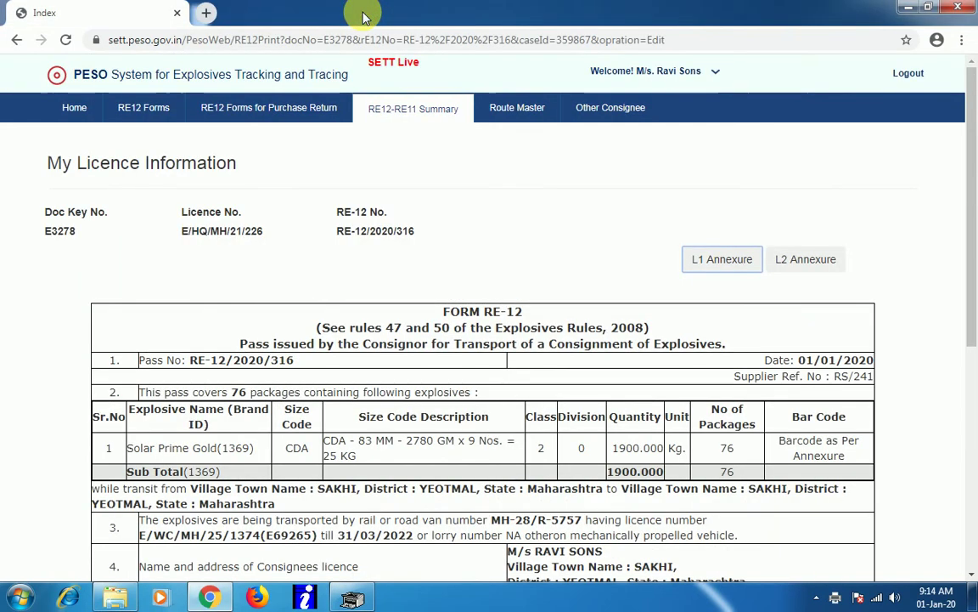
click(803, 261)
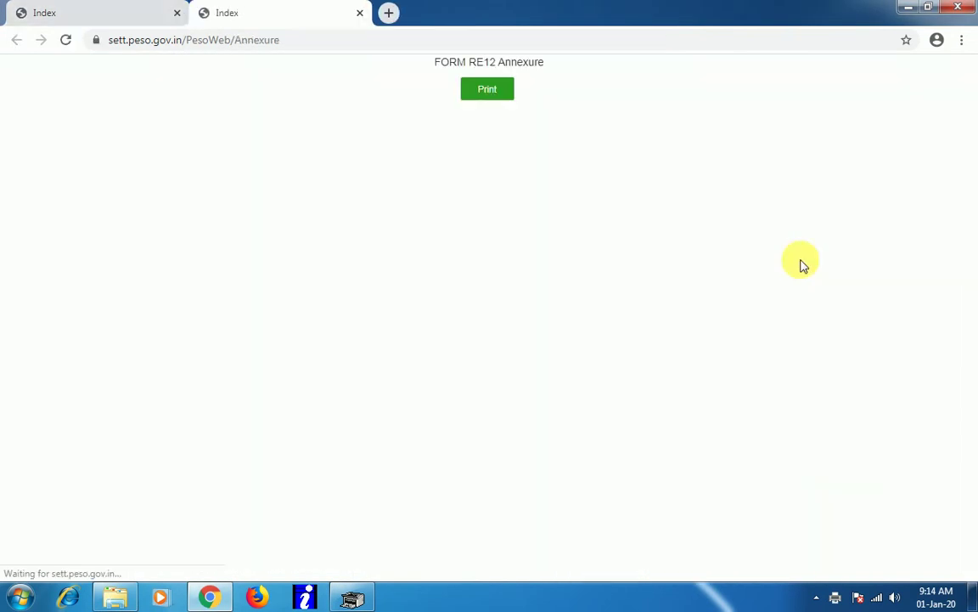
click(359, 13)
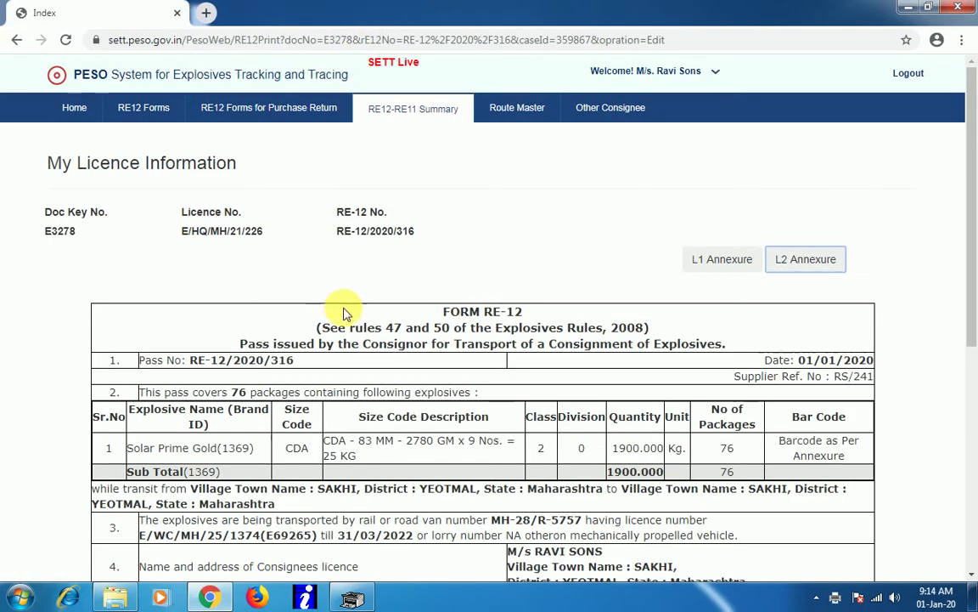
scroll(348, 331, down, 5)
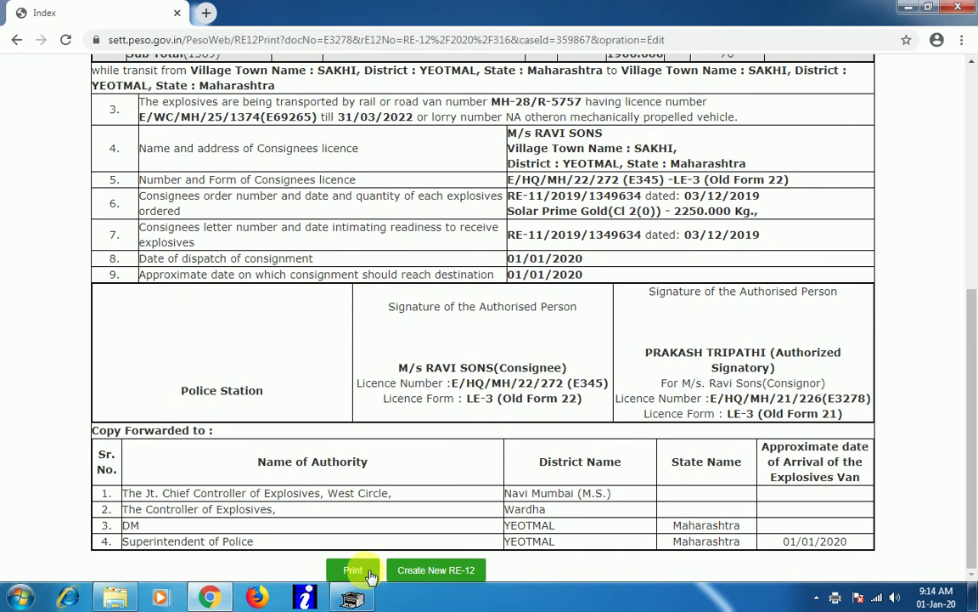
click(367, 572)
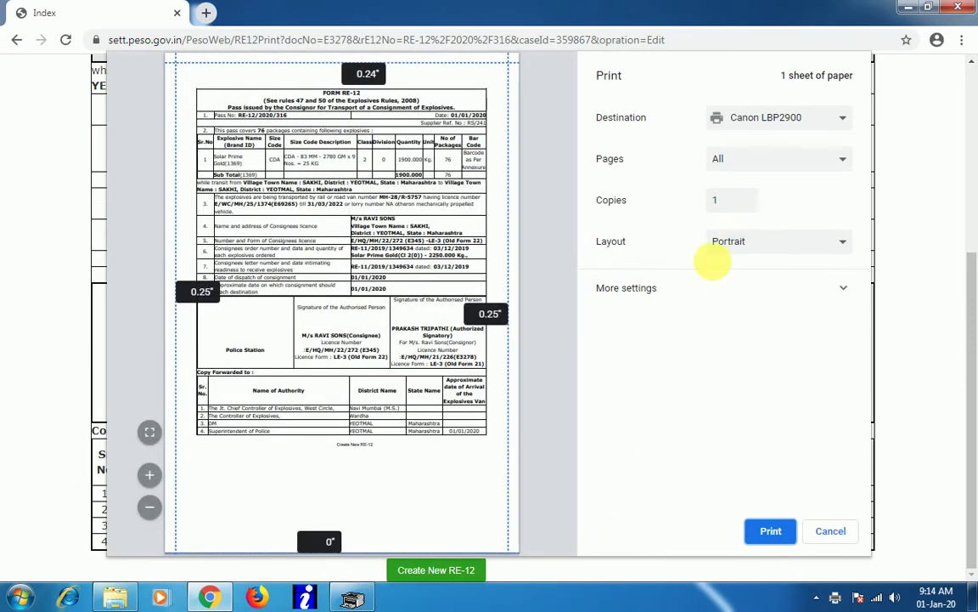
click(671, 288)
scroll(749, 448, down, 1)
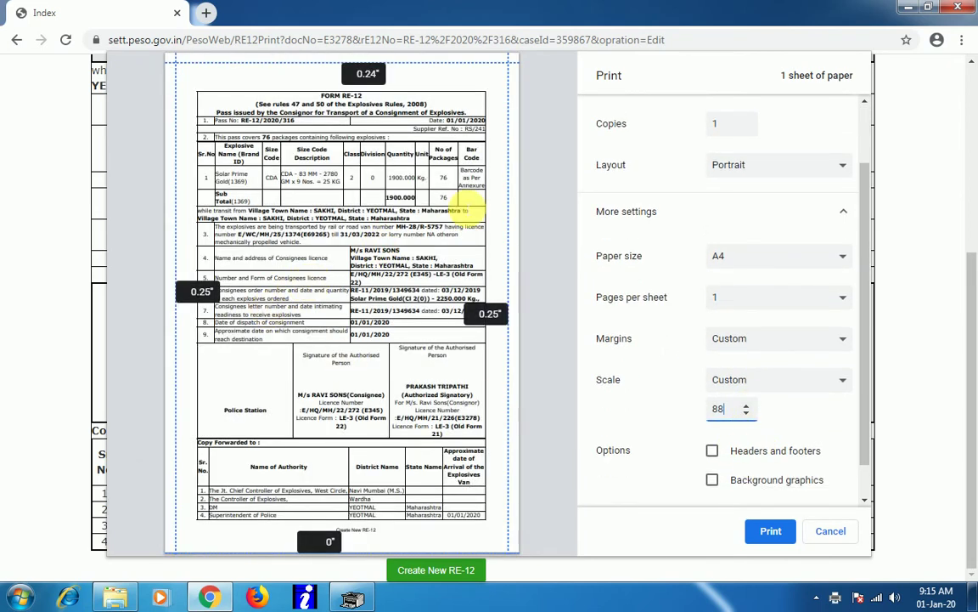
scroll(686, 254, up, 1)
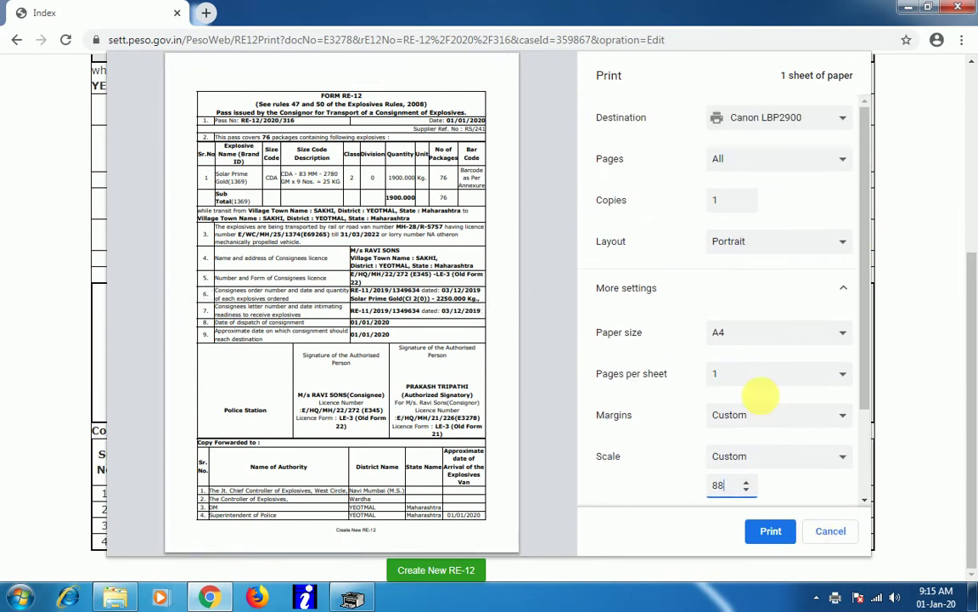
click(769, 528)
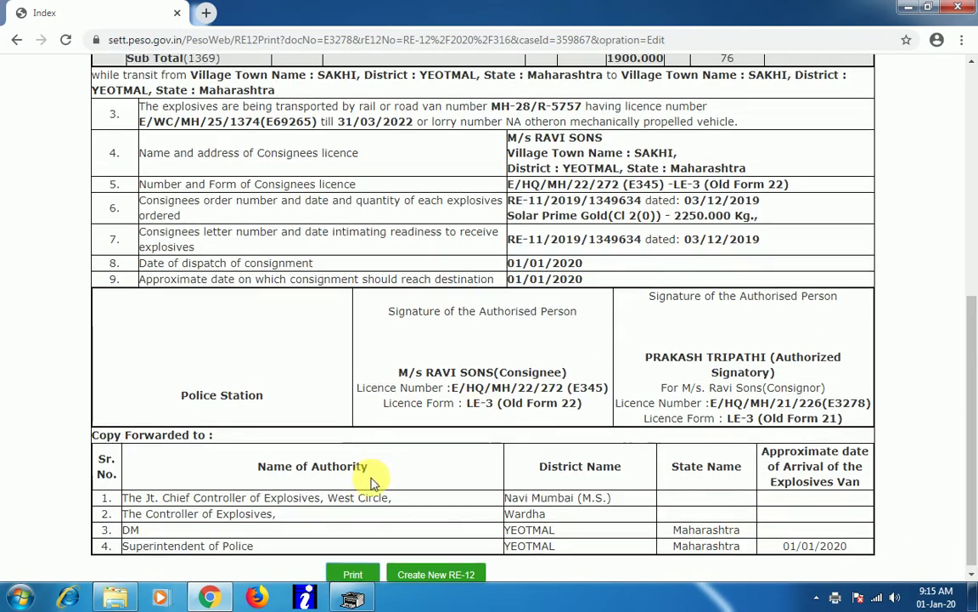
scroll(399, 459, up, 5)
Step: From the dashboard, list the RE-7 reports for licence E3278, including Quarter-4 (Jan-Mar) 2020
click(73, 112)
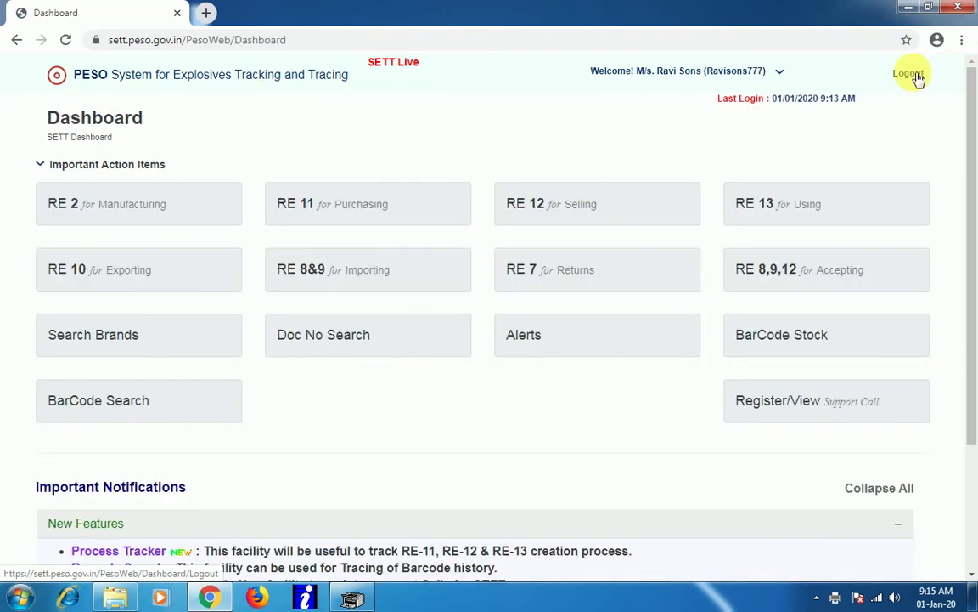
click(557, 273)
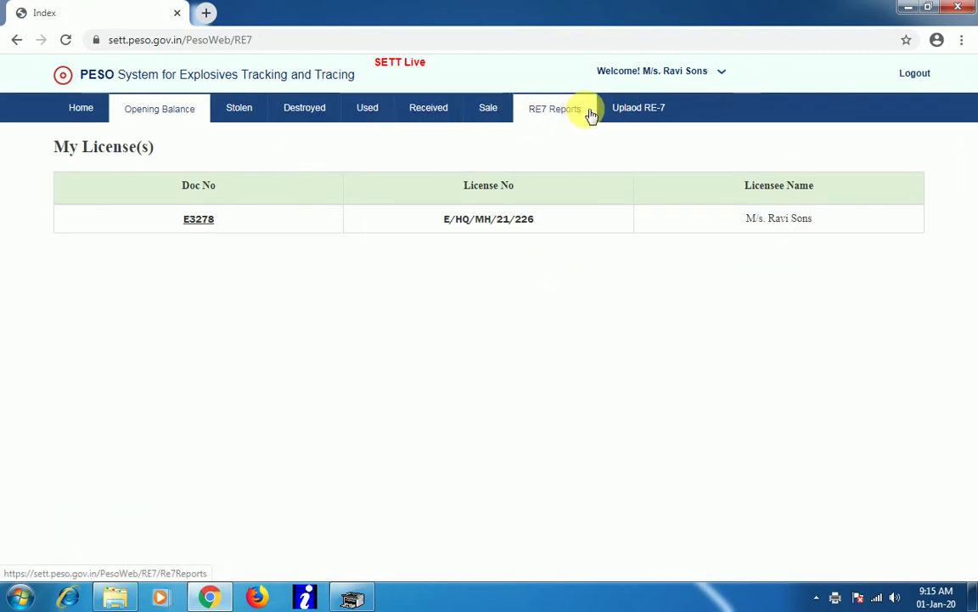
click(558, 113)
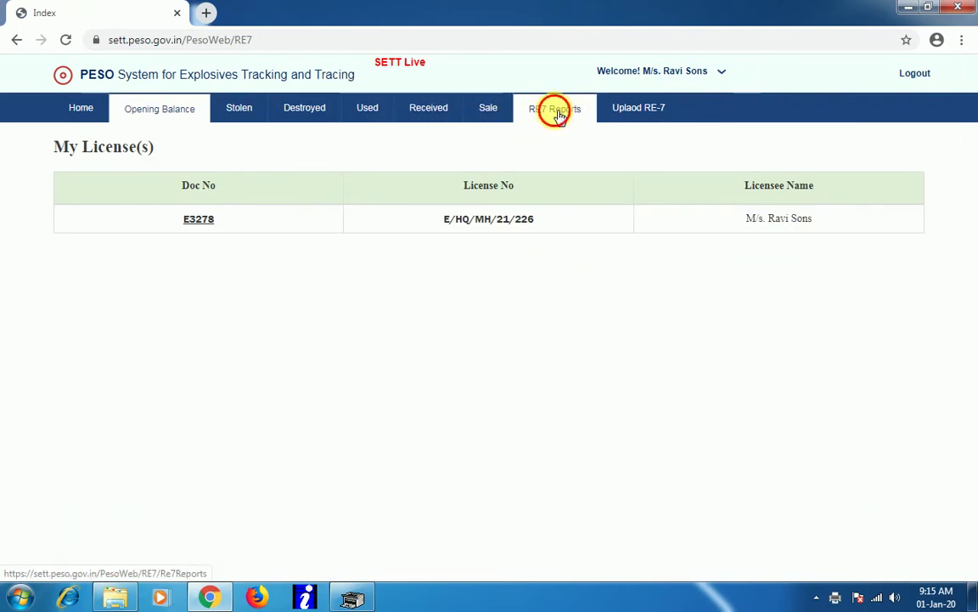
click(208, 223)
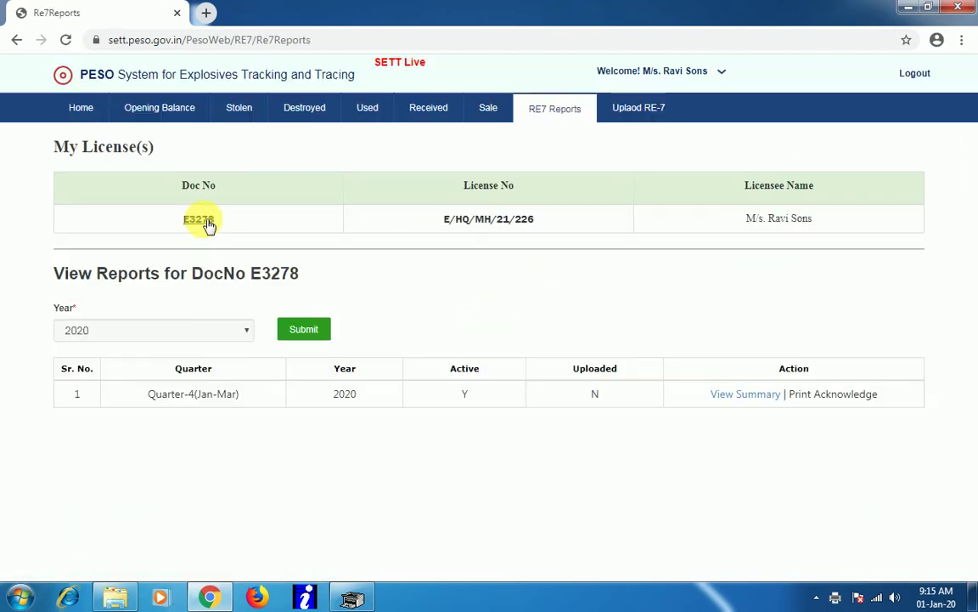
Step: Review the Quarter-4 2020 RE-7 summary: 4400 kg opening, 1900 kg sold, 2500 kg closing
click(747, 395)
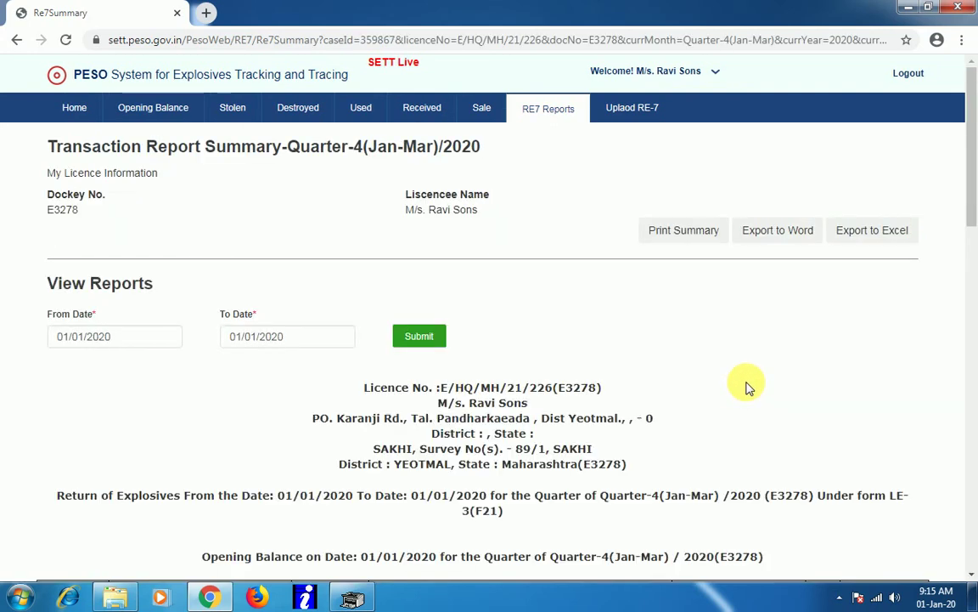
scroll(746, 386, down, 15)
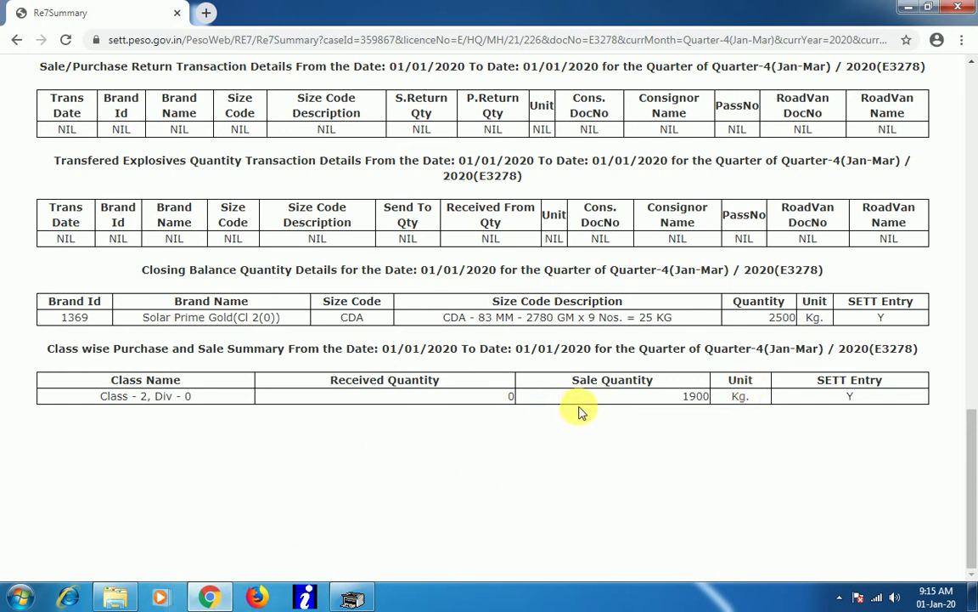
scroll(637, 405, up, 1)
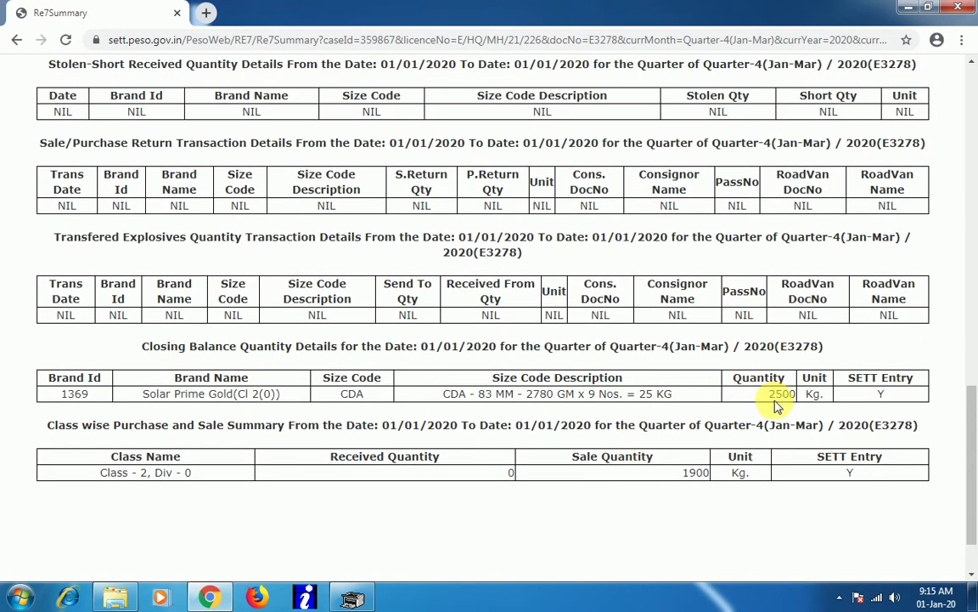
scroll(775, 406, up, 9)
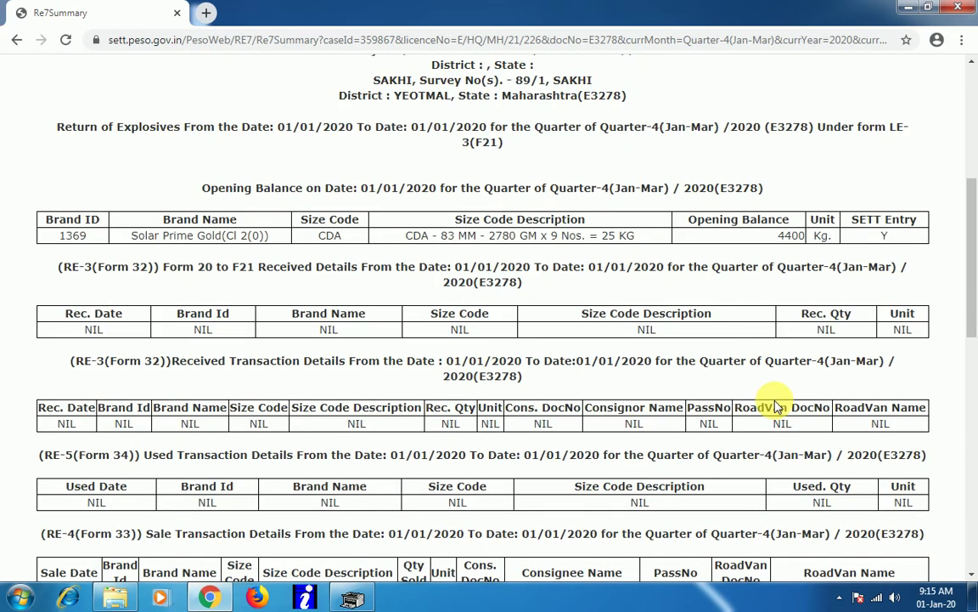
scroll(775, 406, up, 5)
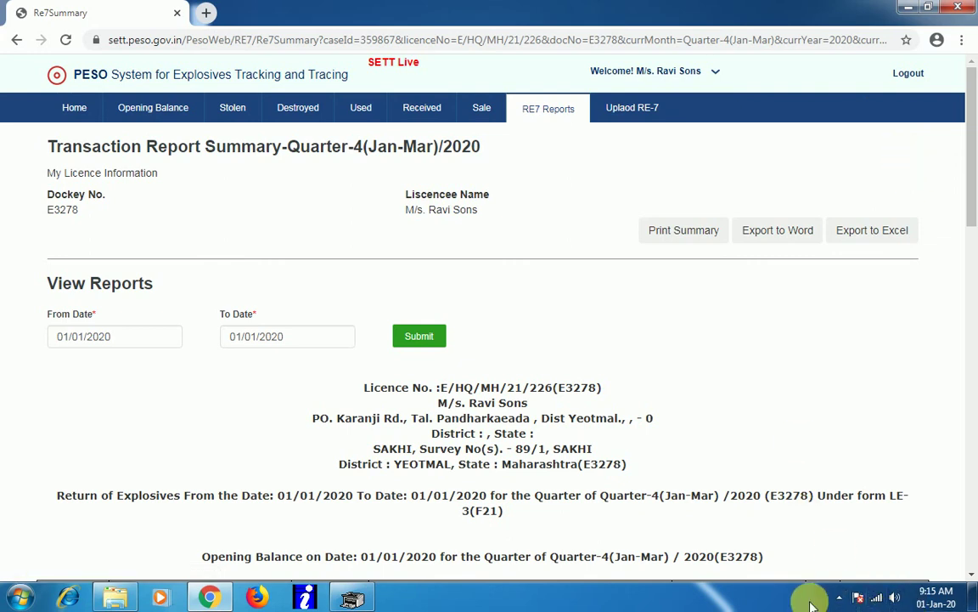
click(838, 596)
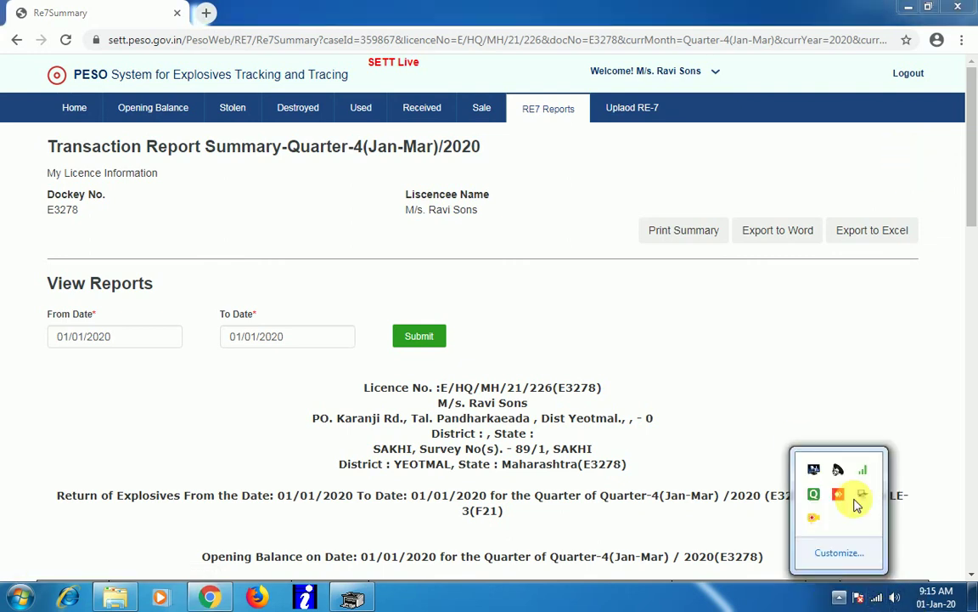
right_click(814, 520)
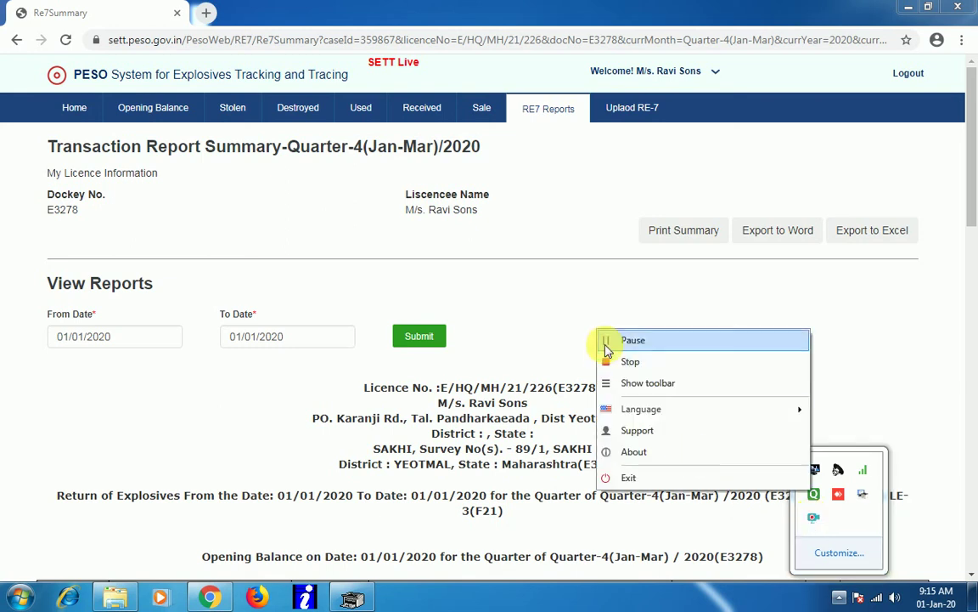